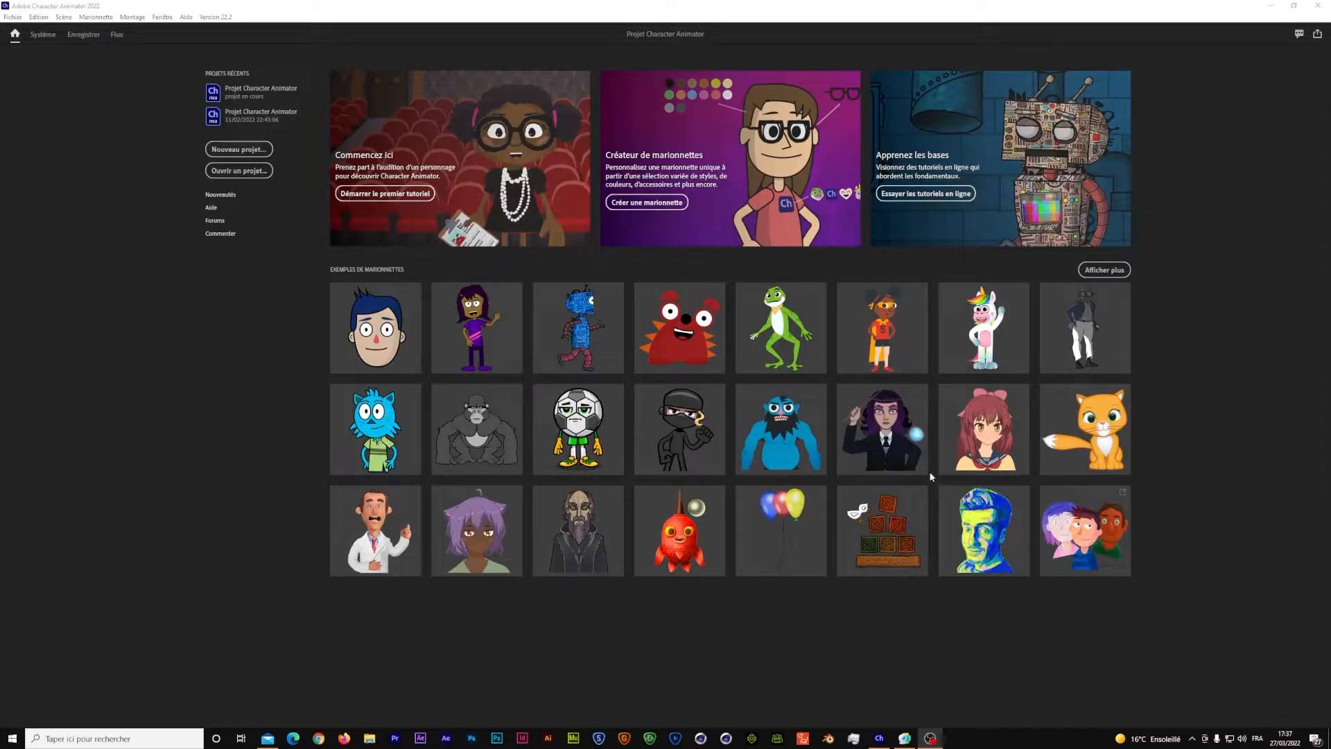
Step: Open the Chad (Photoshop) example puppet from the home screen's sample puppets
{"action": "mouse_move", "coordinate": [392, 343]}
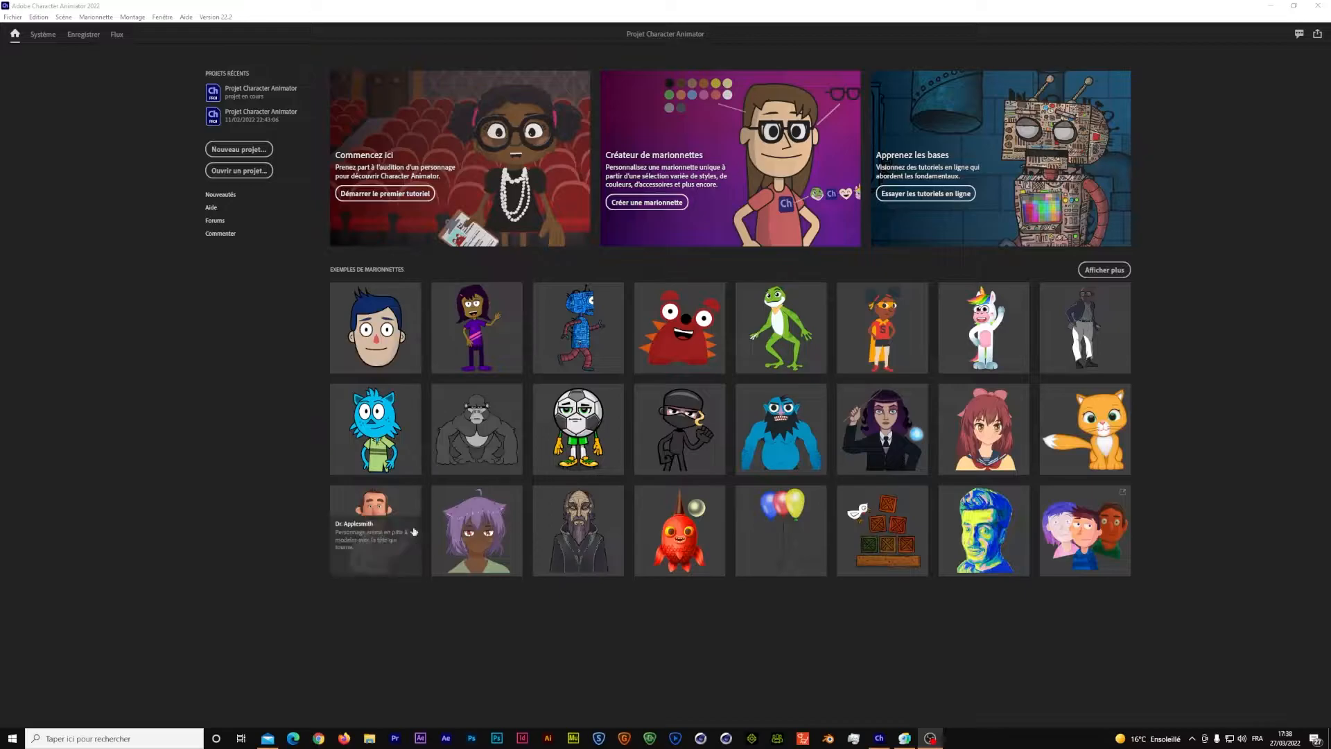
{"action": "mouse_move", "coordinate": [899, 346]}
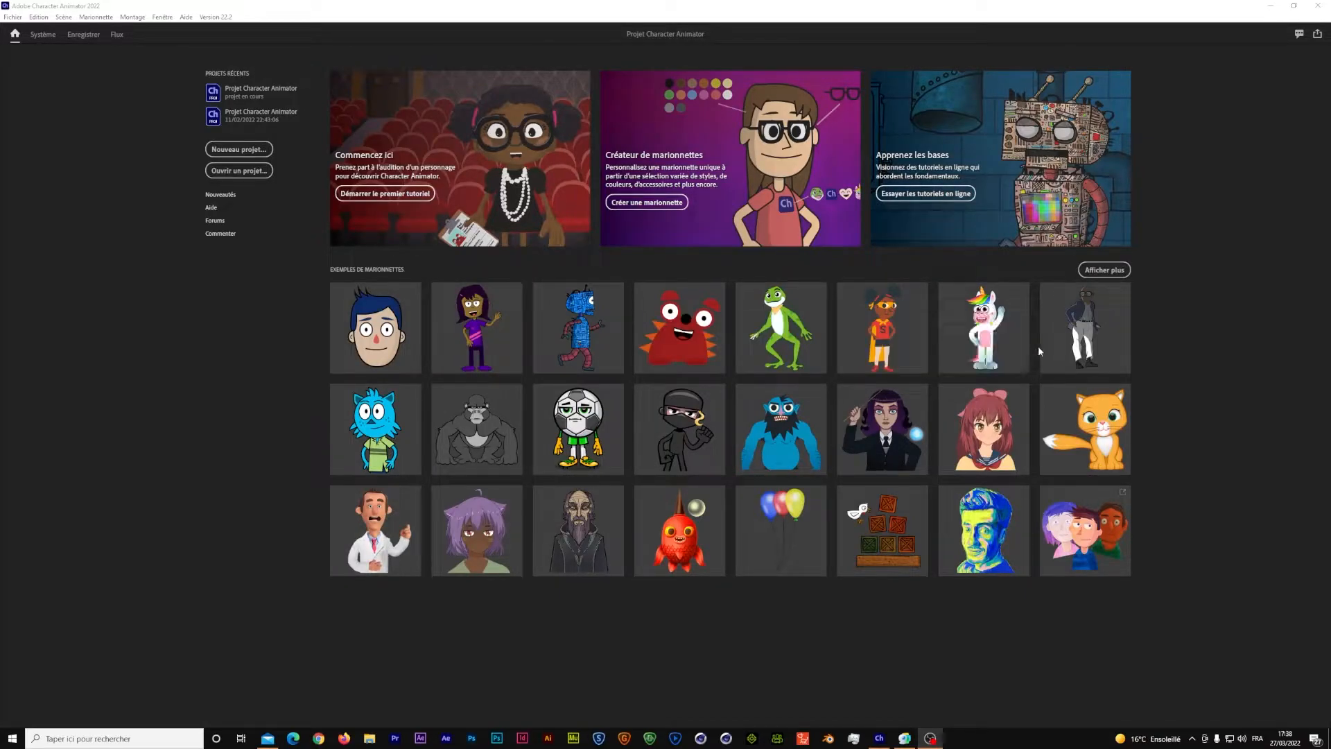
{"action": "mouse_move", "coordinate": [1025, 342]}
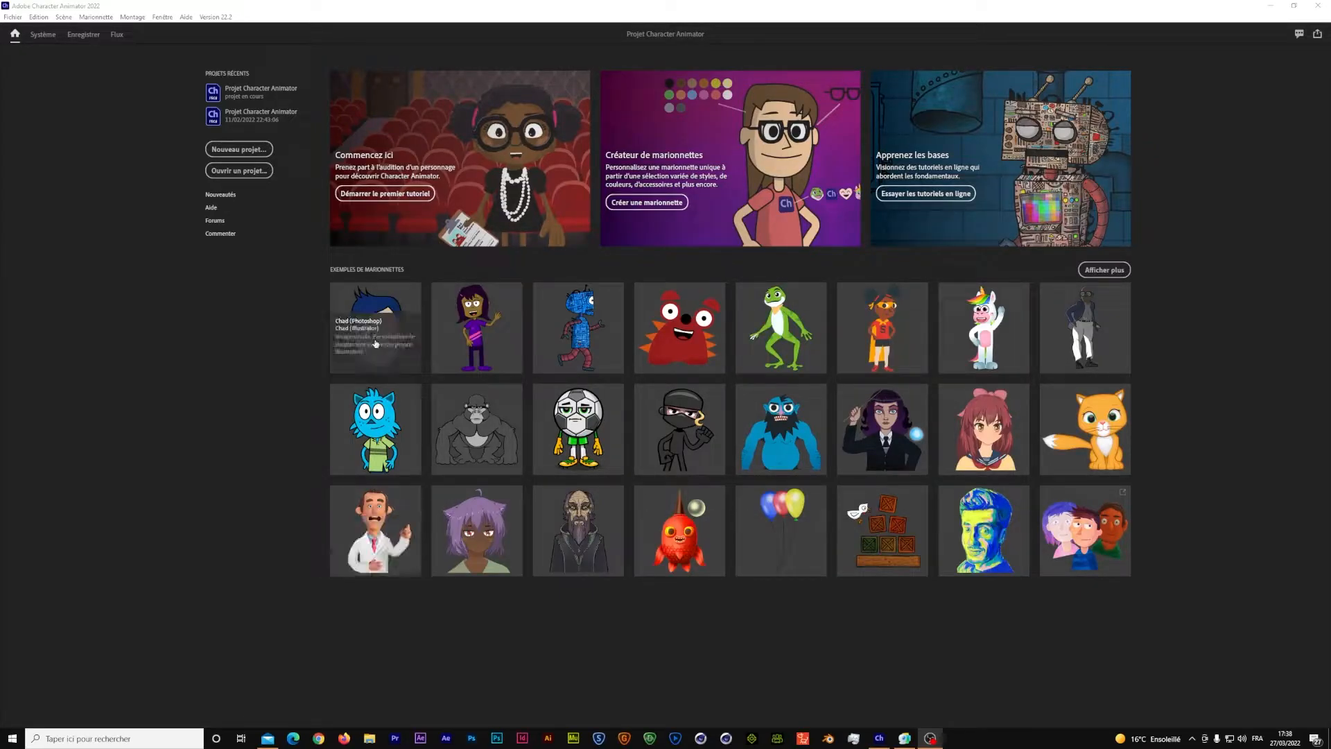
{"action": "left_click", "coordinate": [375, 343]}
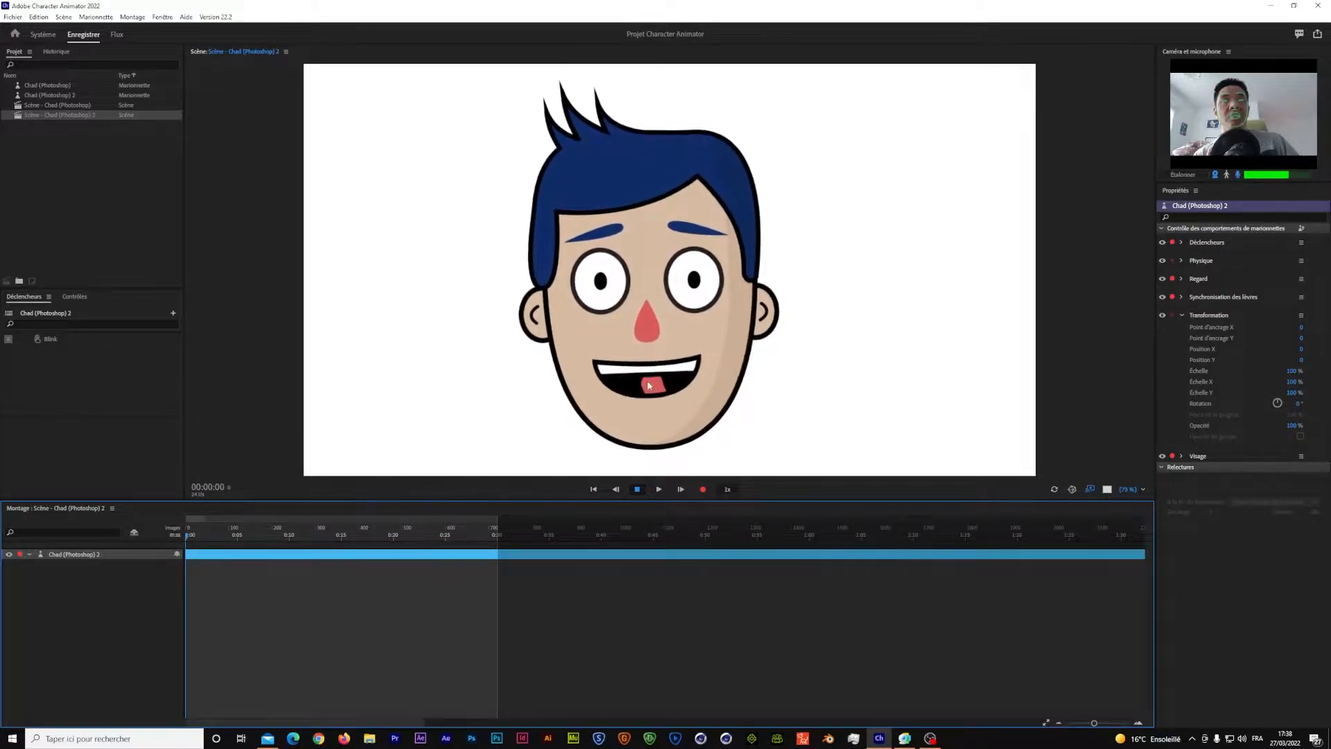
Step: Toggle the camera input that drives the puppet's face and leave it switched off
{"action": "left_click", "coordinate": [1214, 175]}
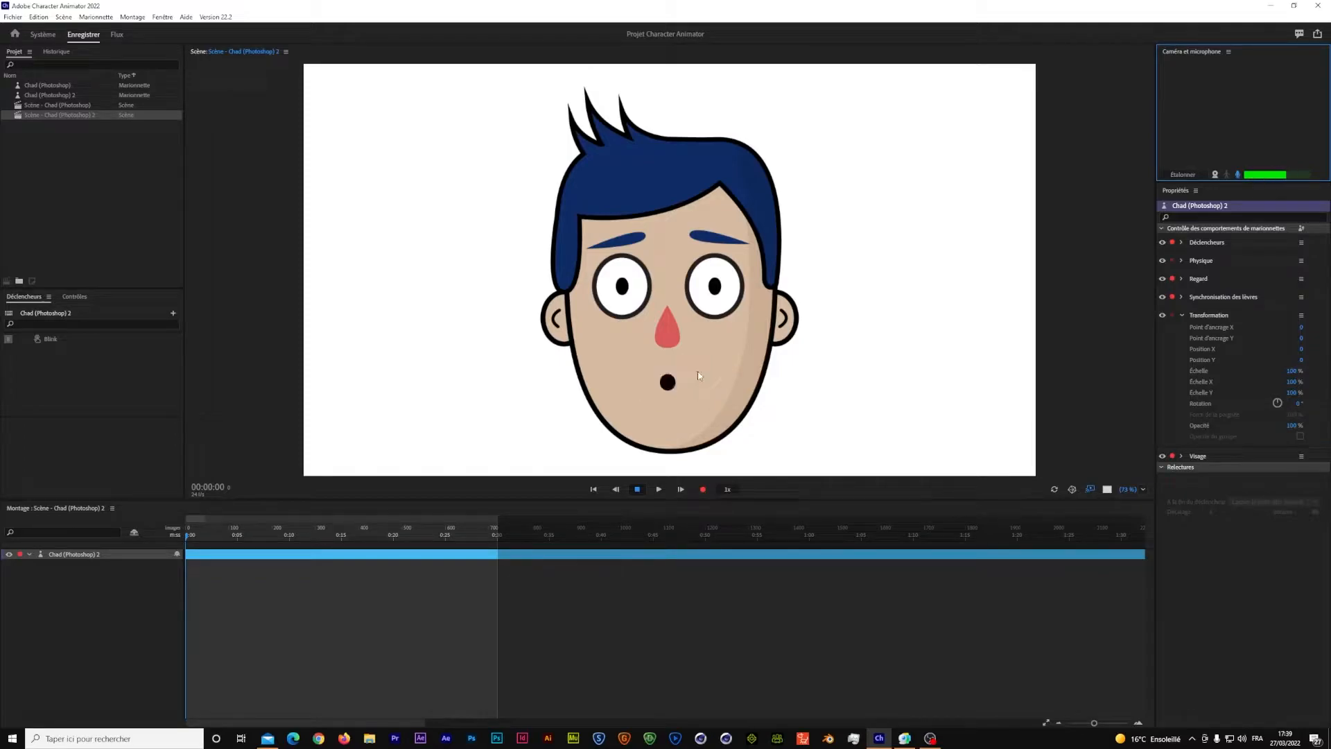
{"action": "left_click", "coordinate": [1214, 175]}
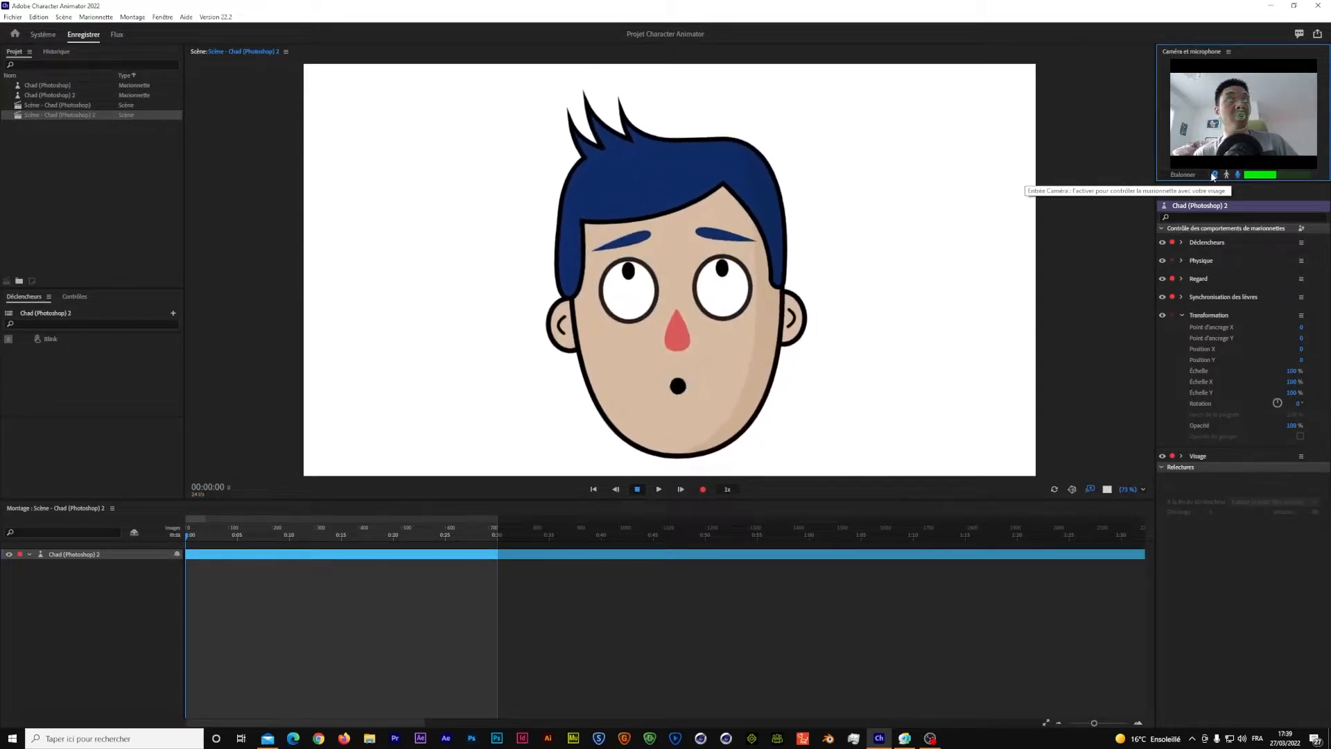
{"action": "left_click", "coordinate": [1213, 176]}
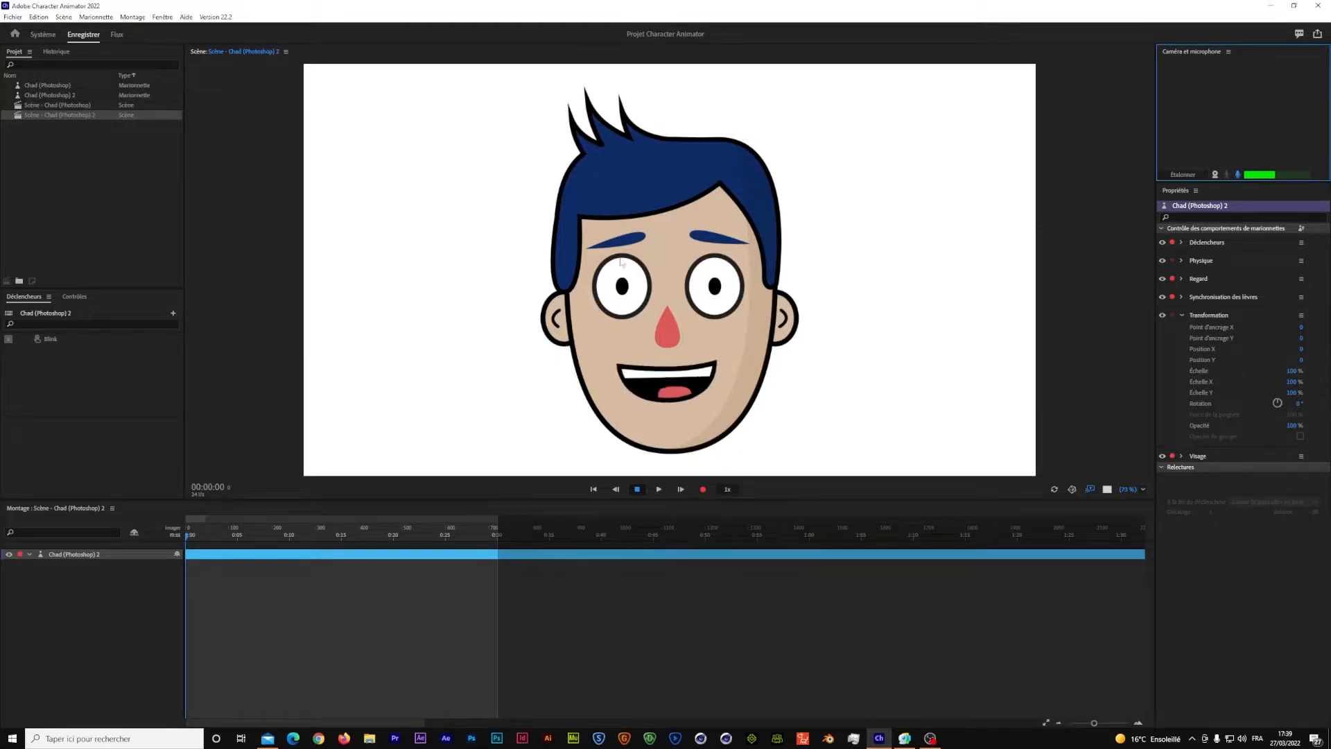
Step: Delete the duplicate scene "Scène - Chad (Photoshop) 2" and the duplicate puppet "Chad (Photoshop) 2" from the project
{"action": "left_click", "coordinate": [47, 116]}
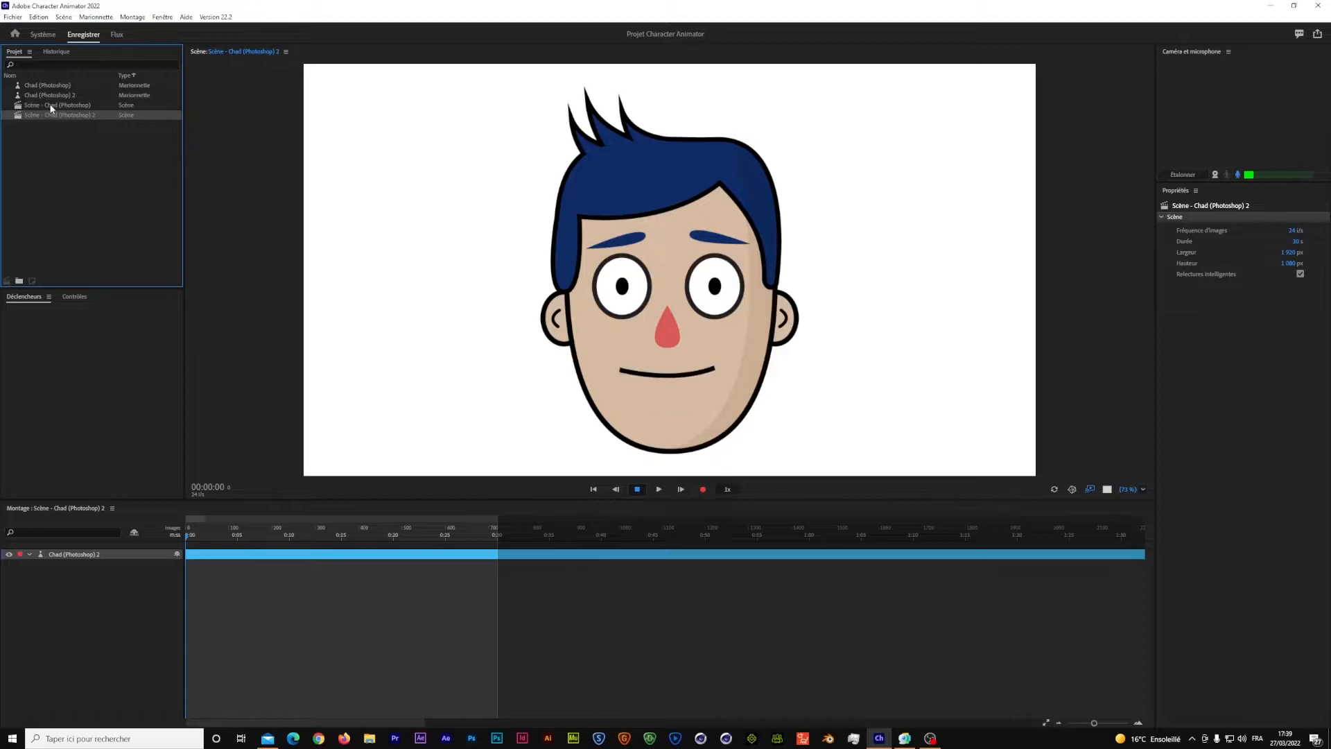
{"action": "left_click", "coordinate": [48, 86]}
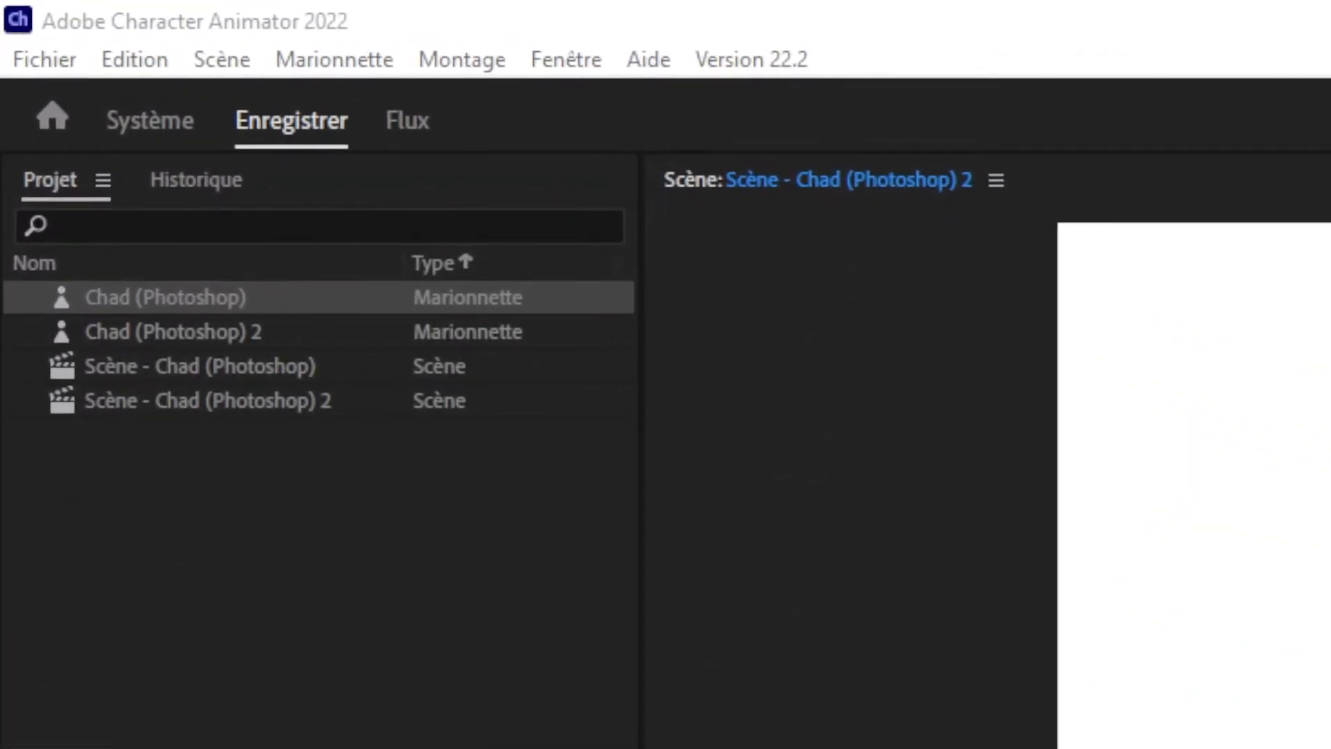
{"action": "left_click", "coordinate": [255, 421]}
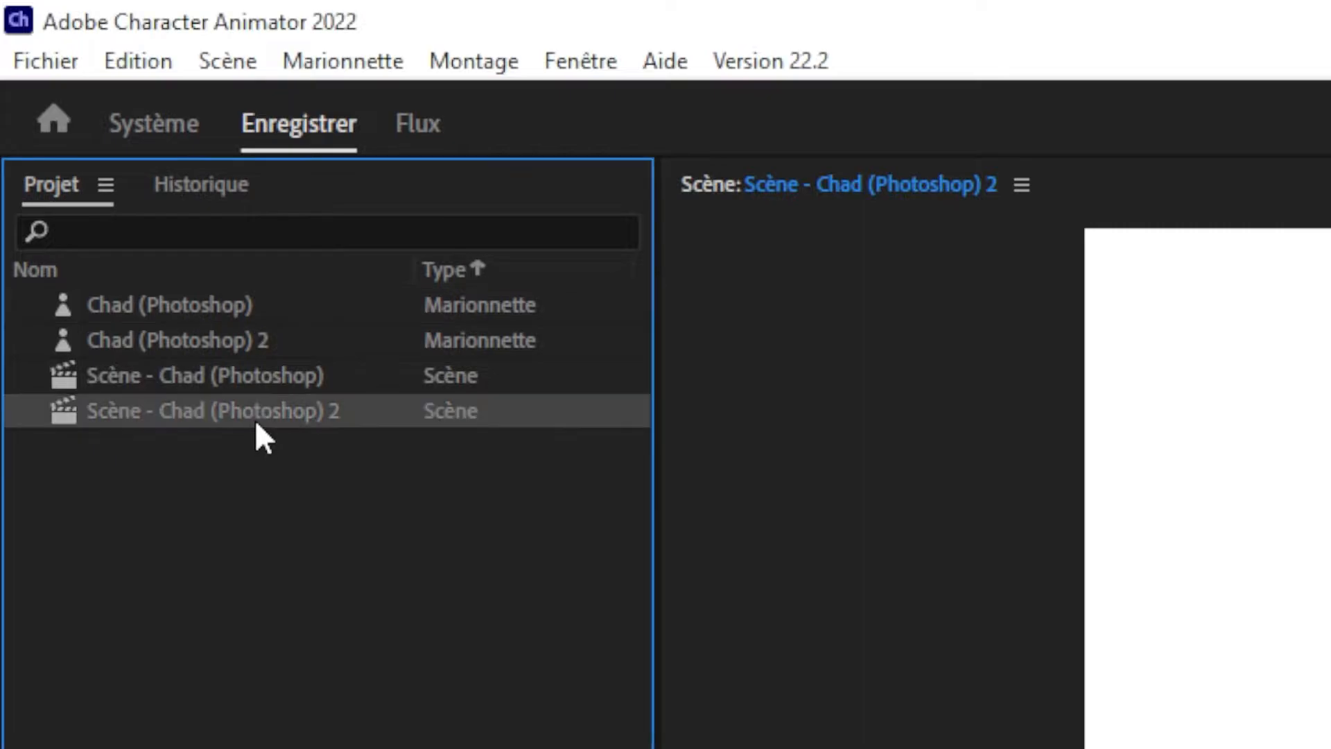
{"action": "key", "text": "Delete"}
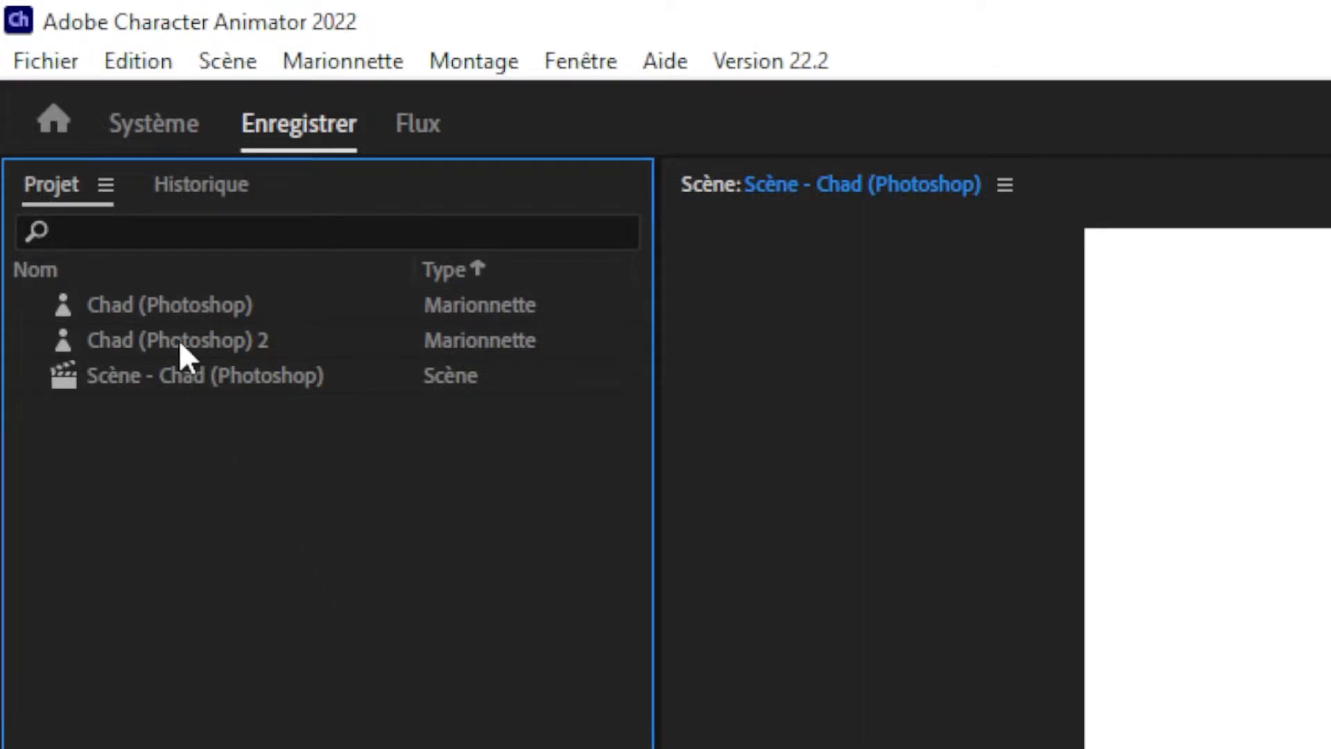
{"action": "left_click", "coordinate": [198, 347]}
{"action": "key", "text": "Delete"}
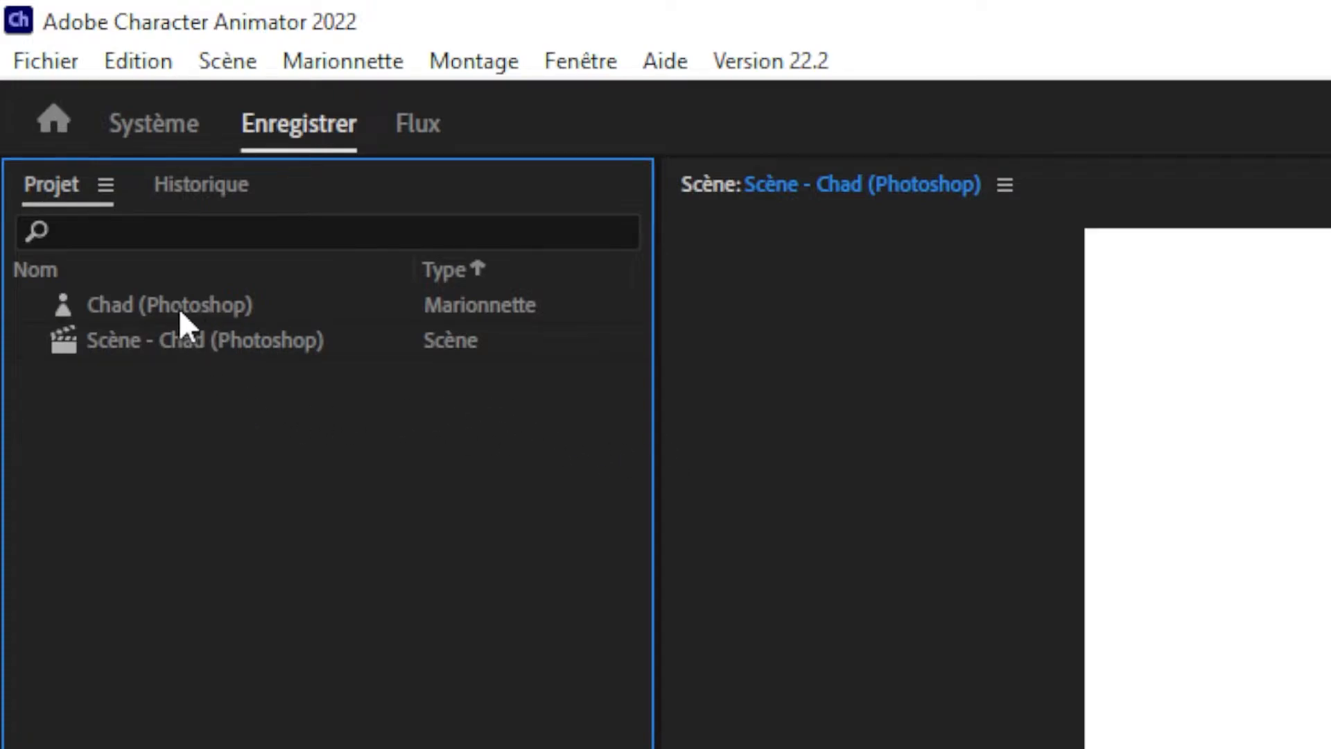
Step: Open the Chad (Photoshop) puppet for rigging and open its original artwork in Photoshop
{"action": "left_click", "coordinate": [202, 344]}
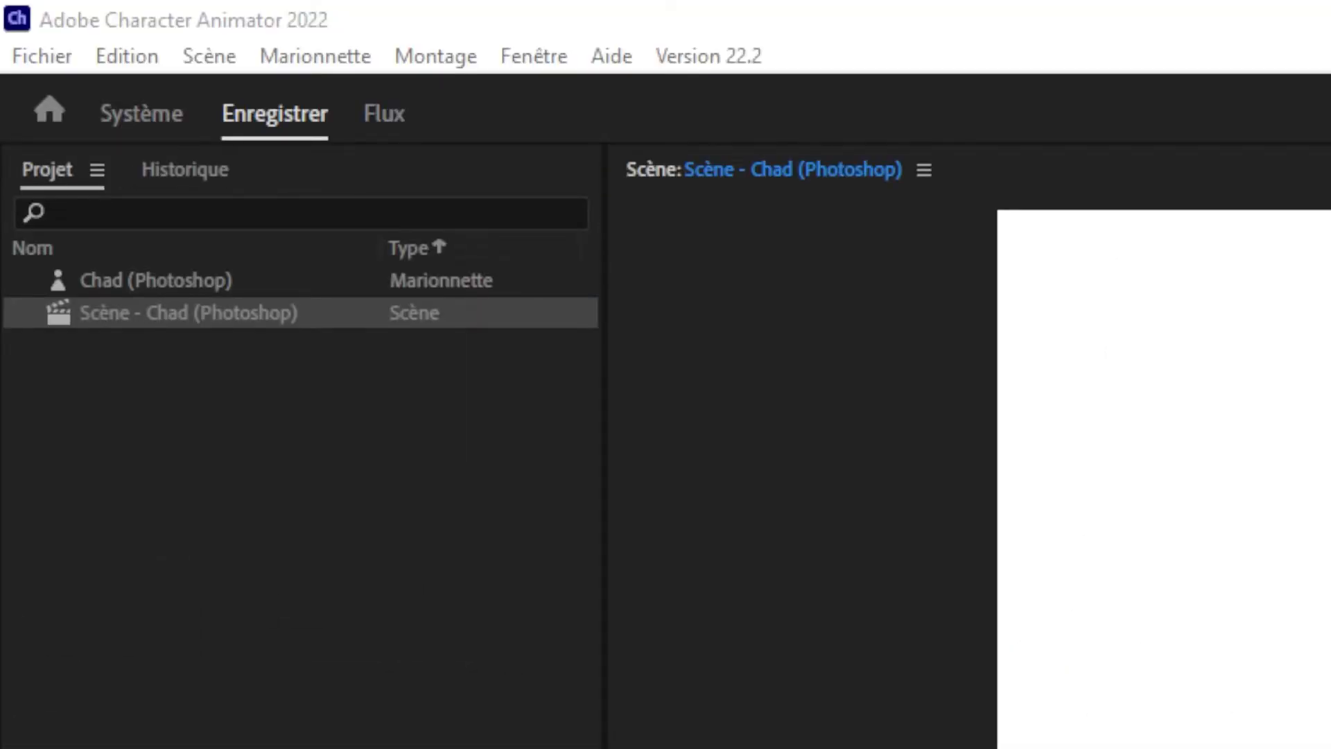
{"action": "left_click", "coordinate": [112, 284]}
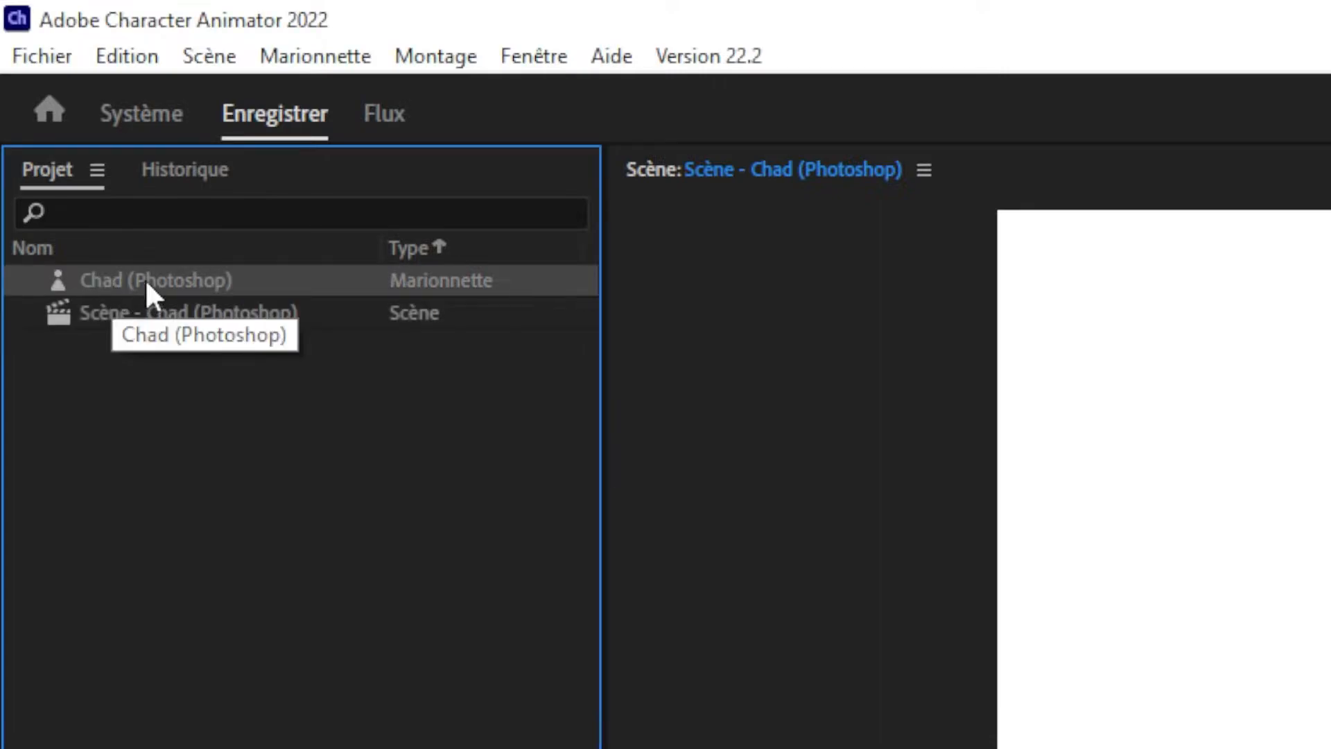
{"action": "double_click", "coordinate": [145, 286]}
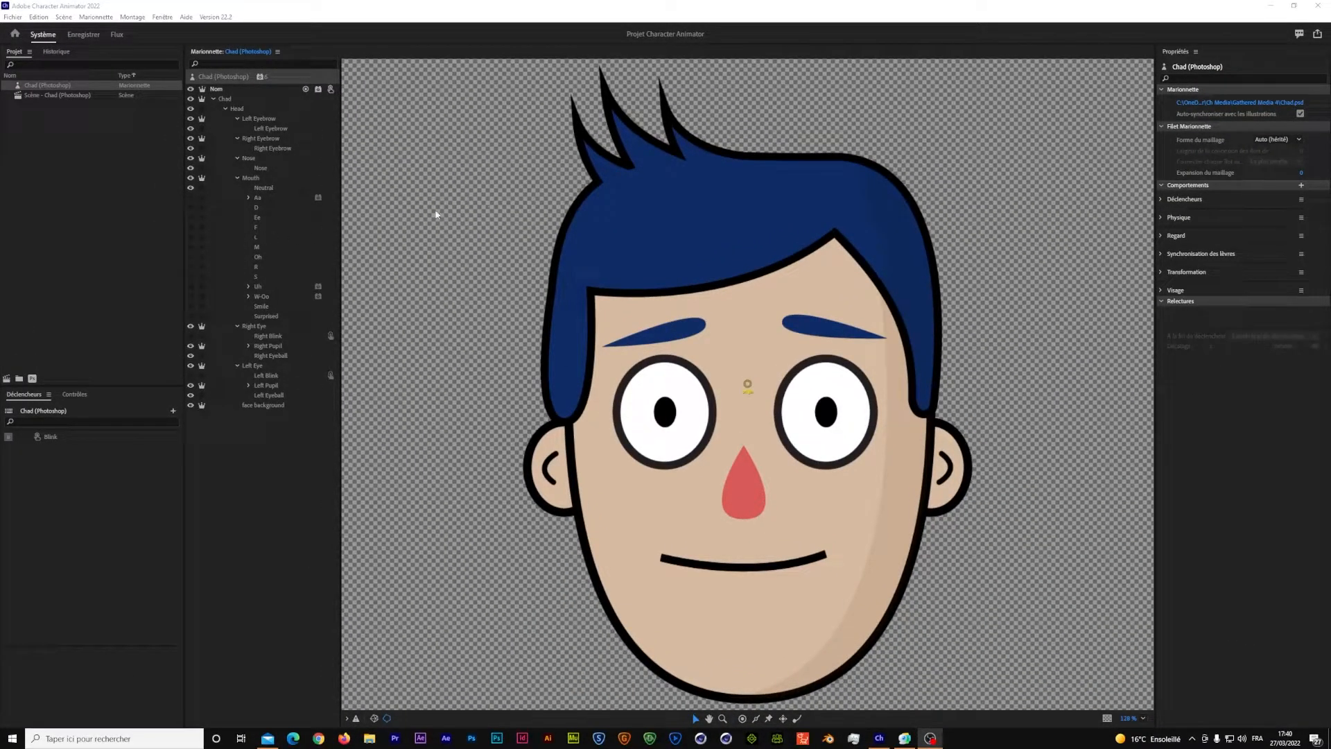
{"action": "left_click", "coordinate": [1162, 127]}
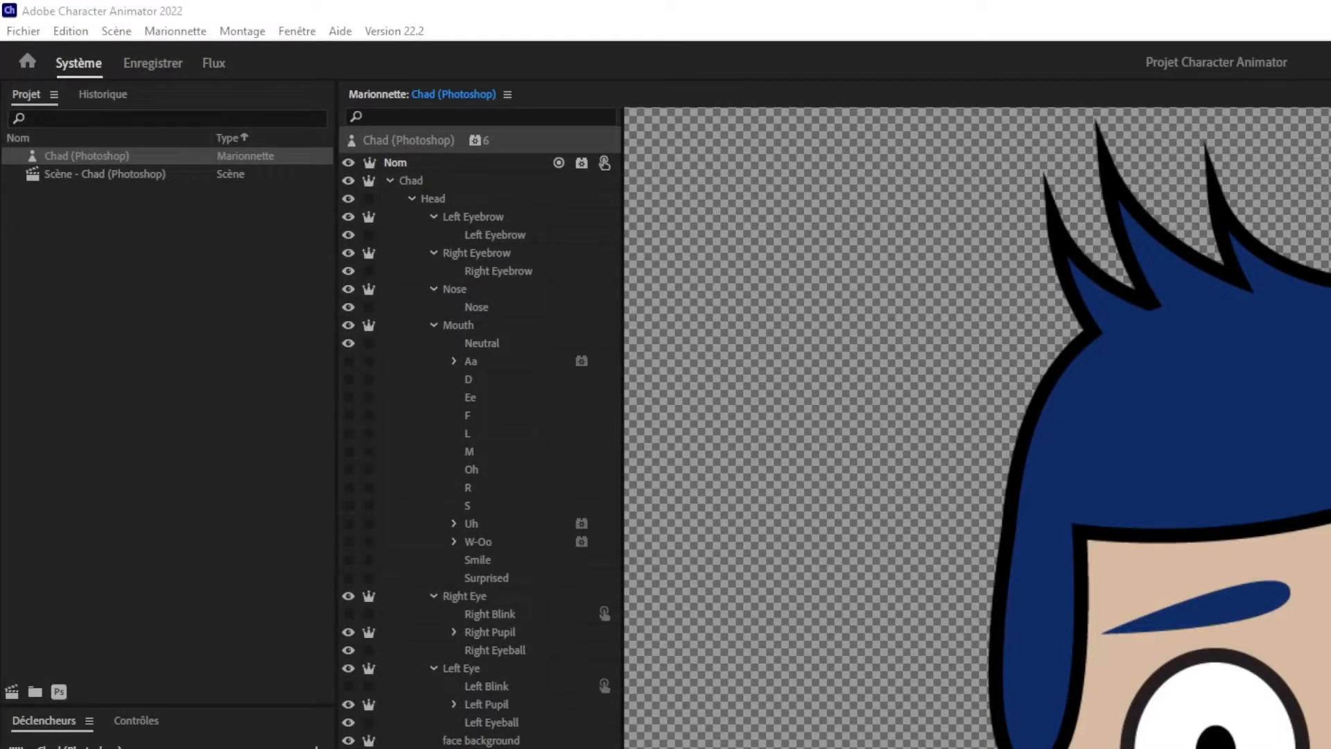
{"action": "left_click", "coordinate": [61, 693]}
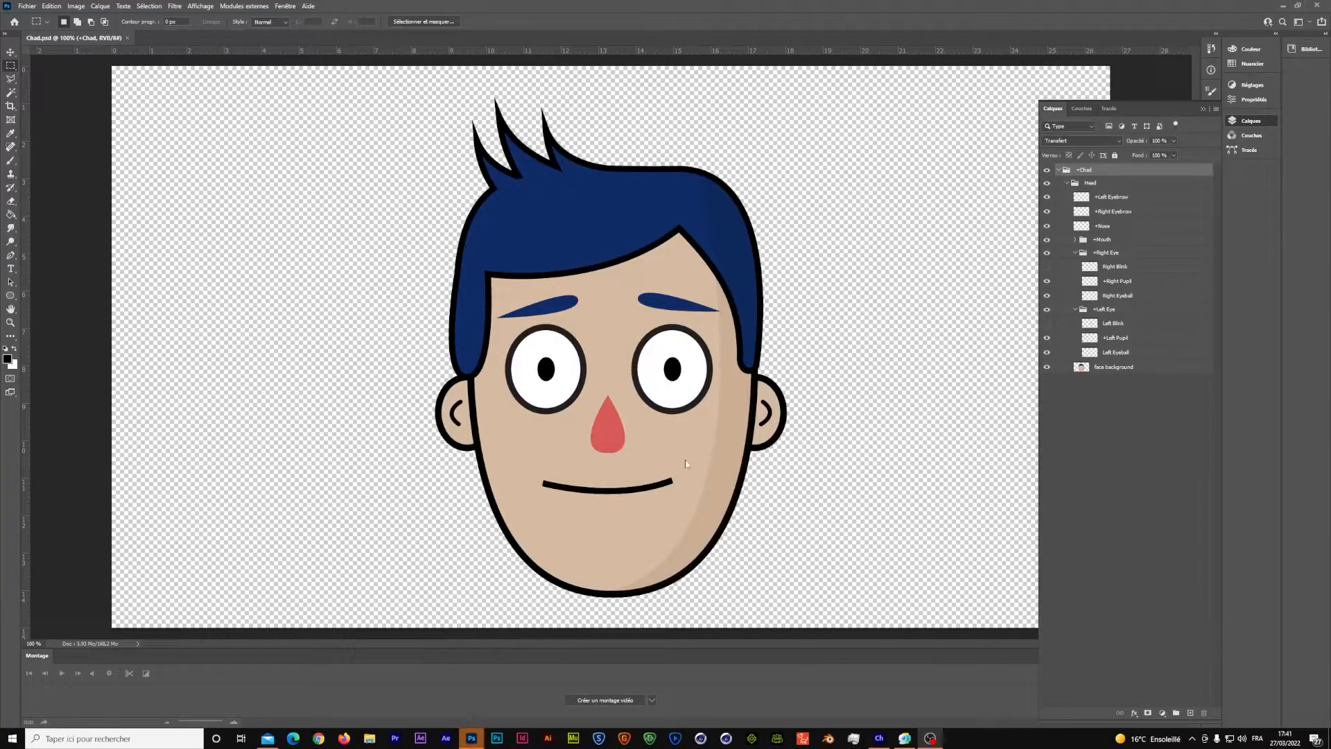
Step: Hide the face background layer and add a new empty layer directly above it
{"action": "left_click", "coordinate": [10, 53]}
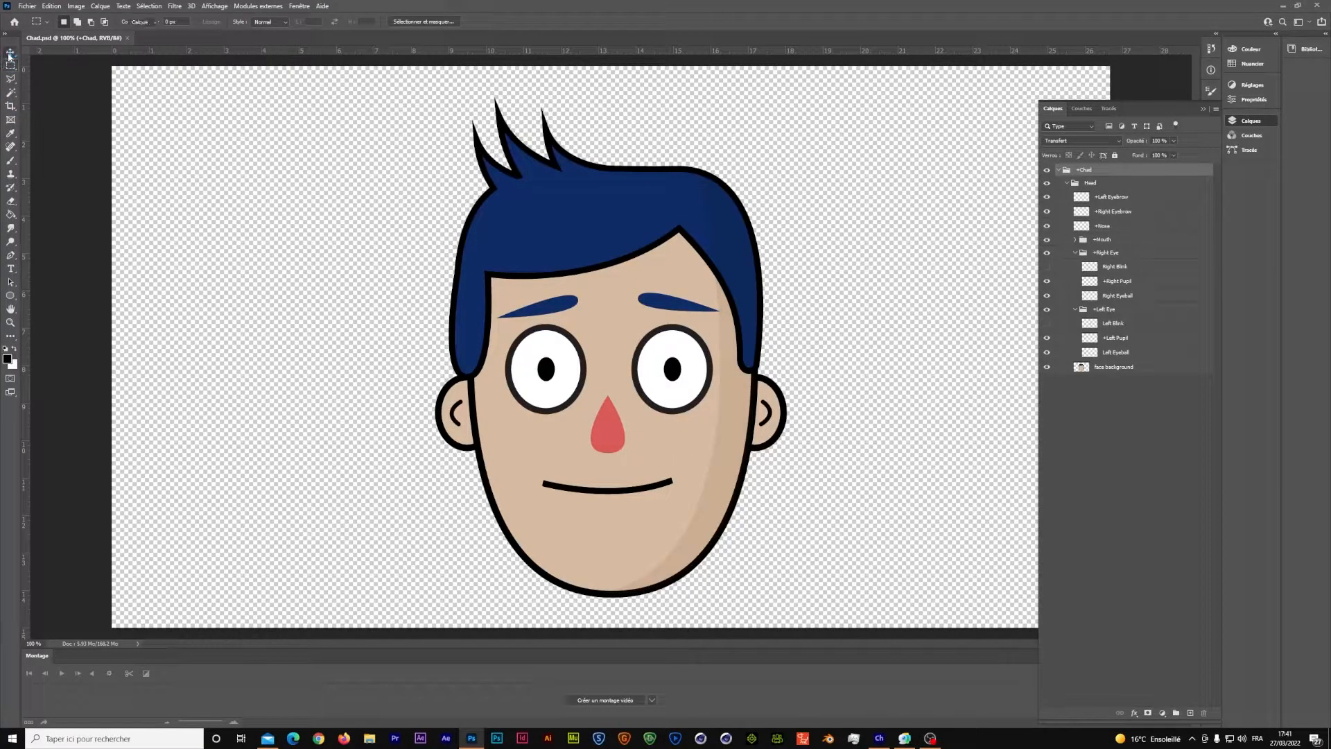
{"action": "left_click", "coordinate": [1047, 366]}
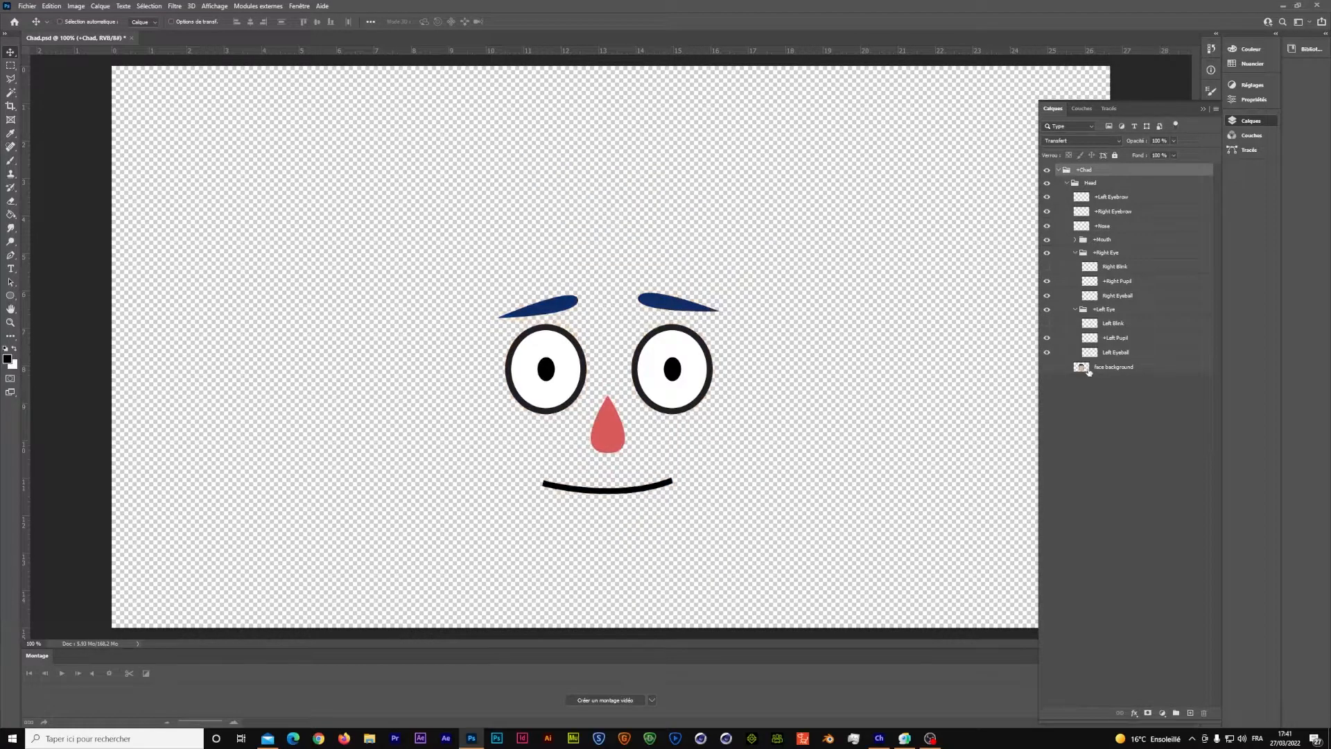
{"action": "left_click", "coordinate": [1087, 367]}
{"action": "left_click", "coordinate": [1190, 714]}
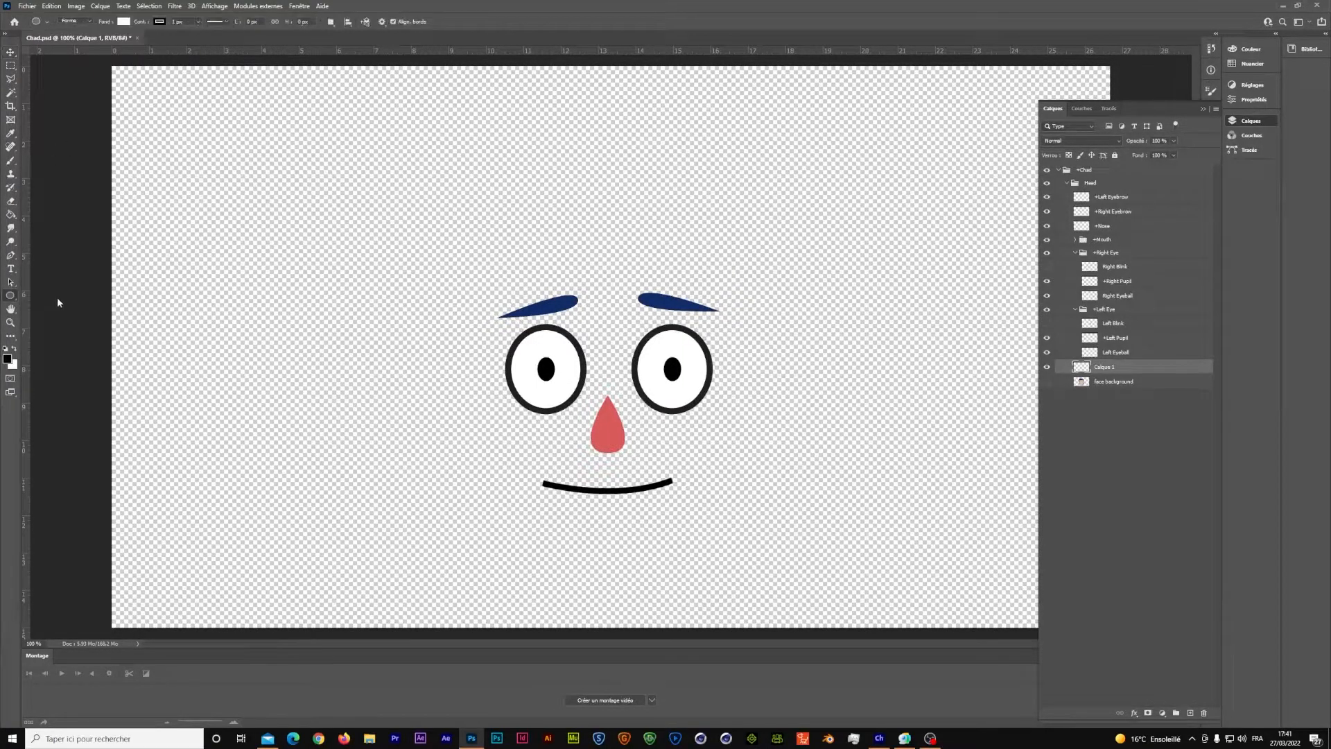
Step: Draw a white ellipse about 8.9 by 9.8 inches behind the facial features as the new head and center it around them
{"action": "left_click", "coordinate": [8, 300]}
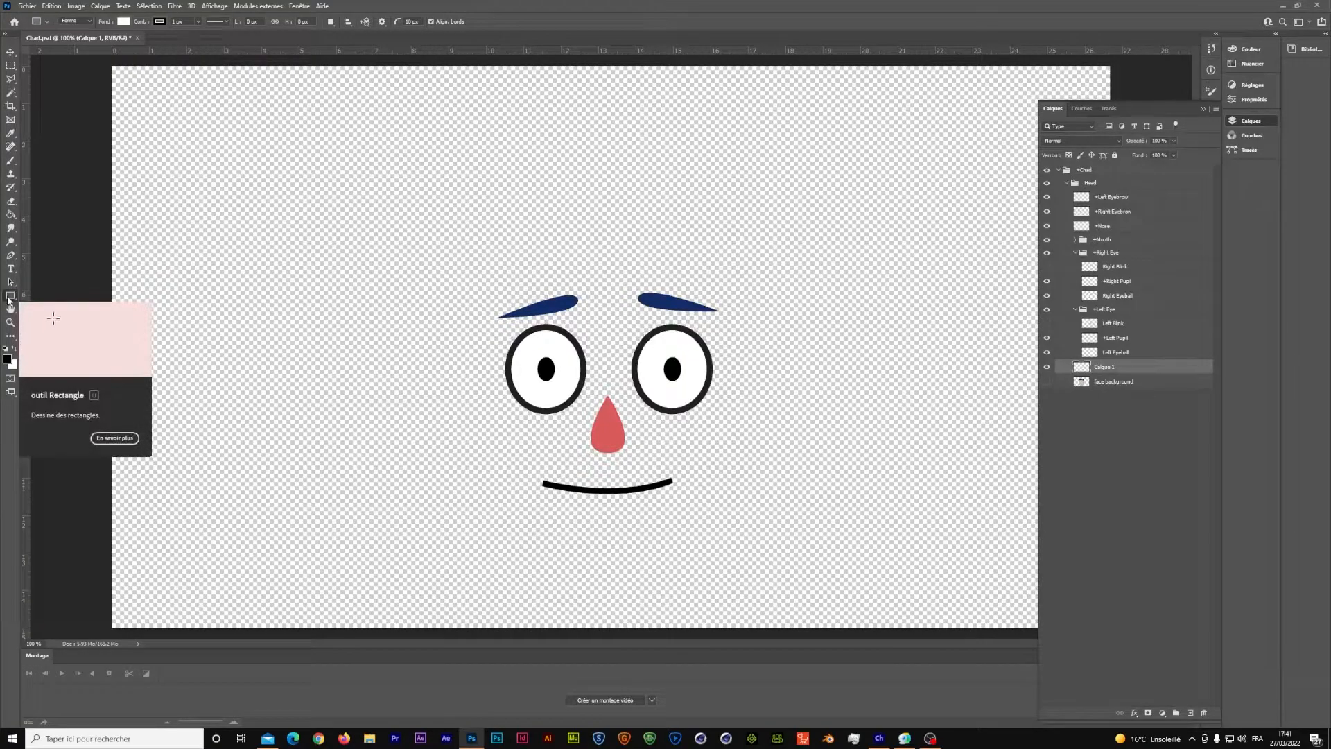
{"action": "right_click", "coordinate": [9, 300]}
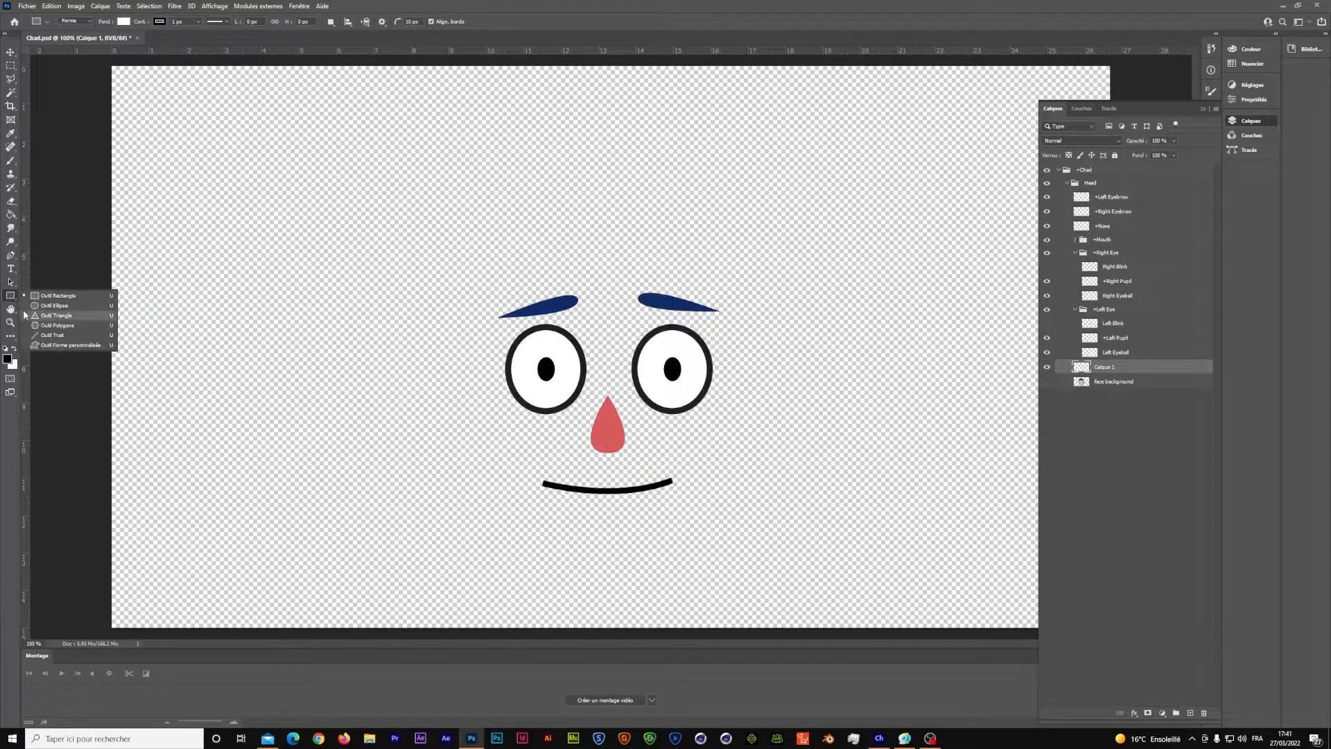
{"action": "left_click", "coordinate": [28, 307]}
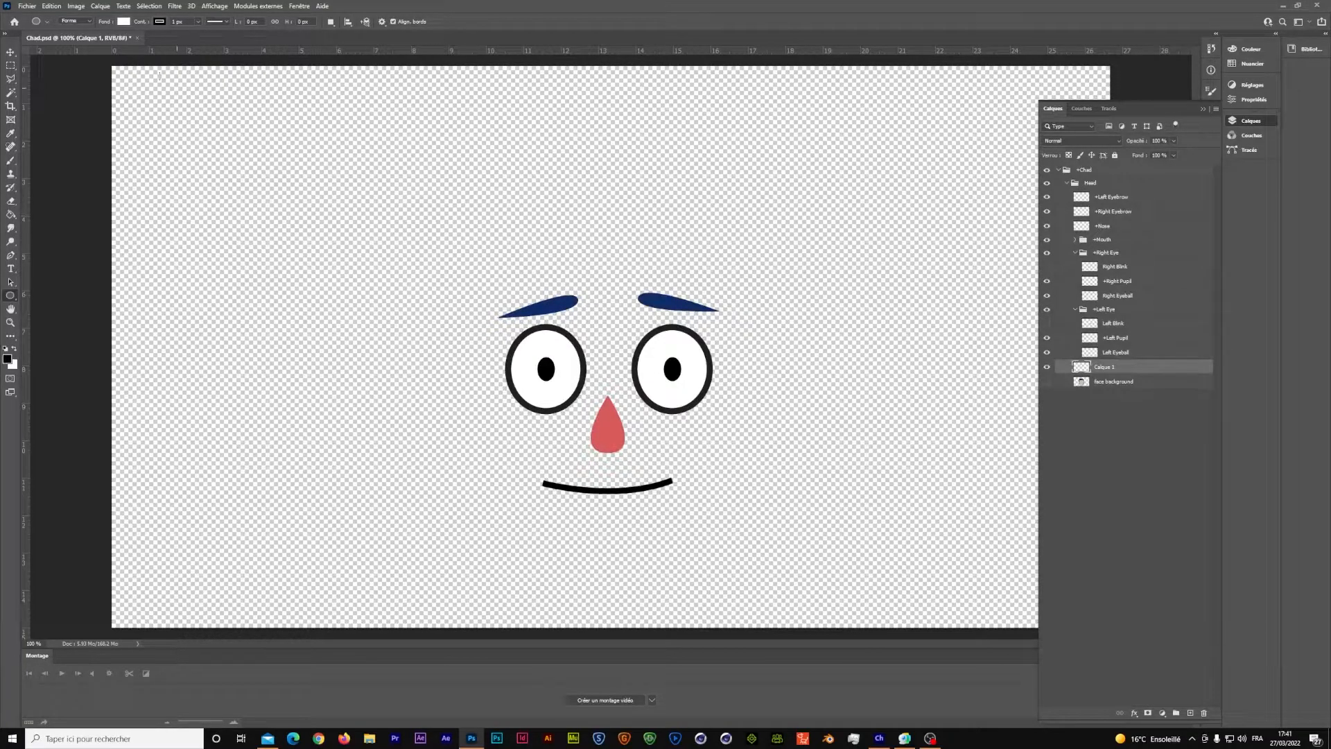
{"action": "left_click_drag", "start_coordinate": [434, 200], "coordinate": [770, 569]}
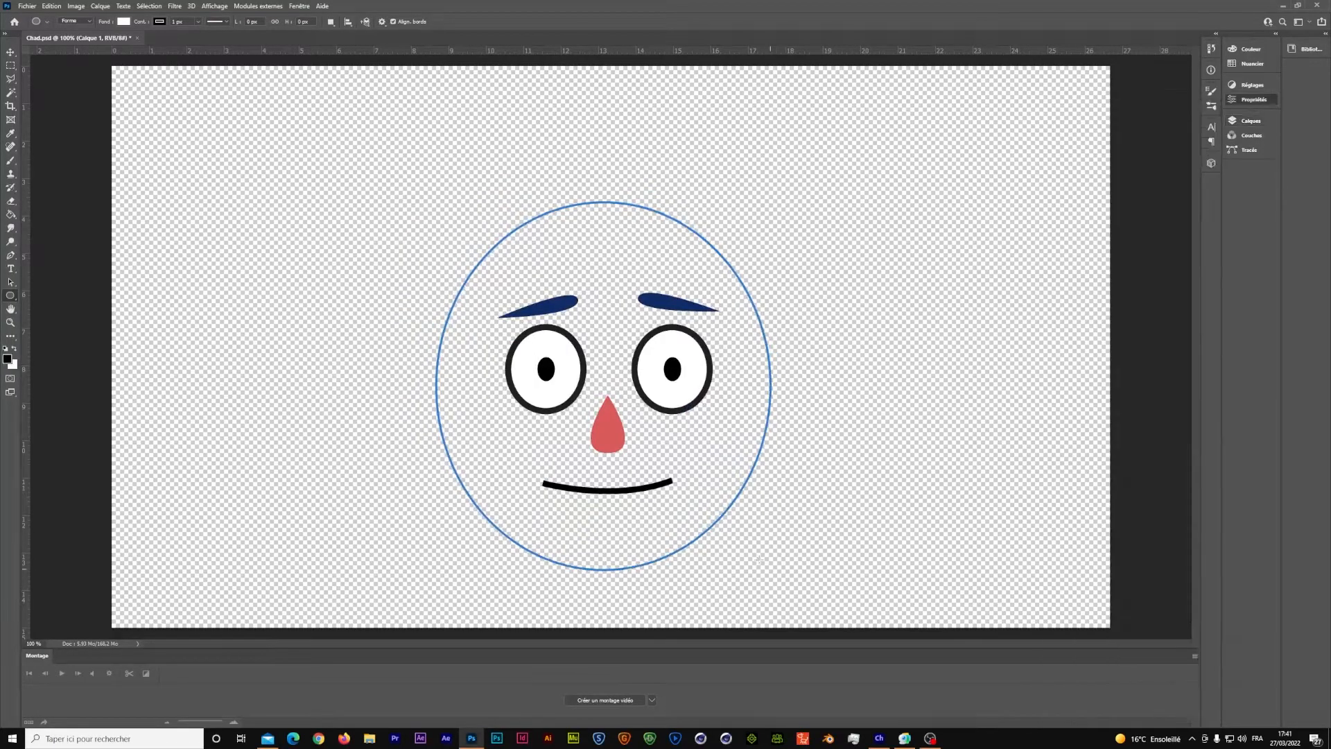
{"action": "left_click", "coordinate": [10, 52]}
{"action": "left_click_drag", "start_coordinate": [485, 344], "coordinate": [490, 339]}
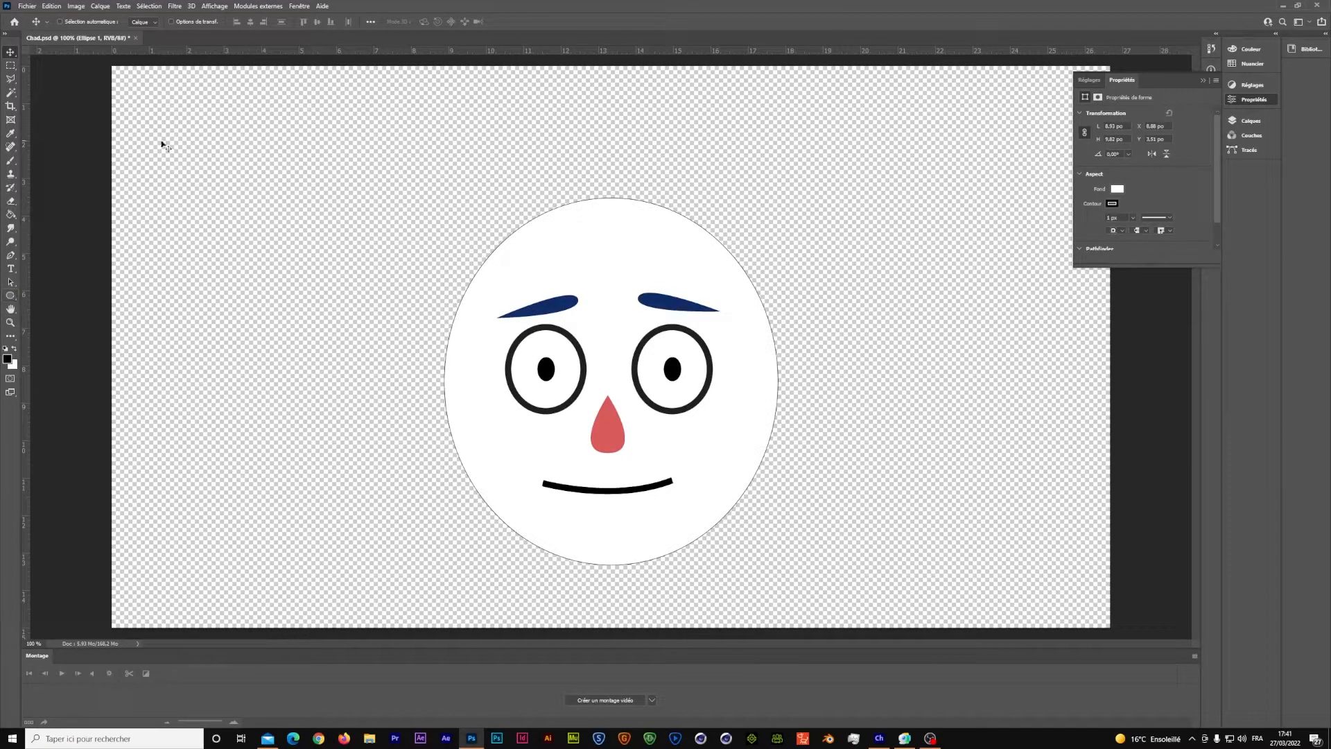
{"action": "left_click_drag", "start_coordinate": [460, 351], "coordinate": [458, 365]}
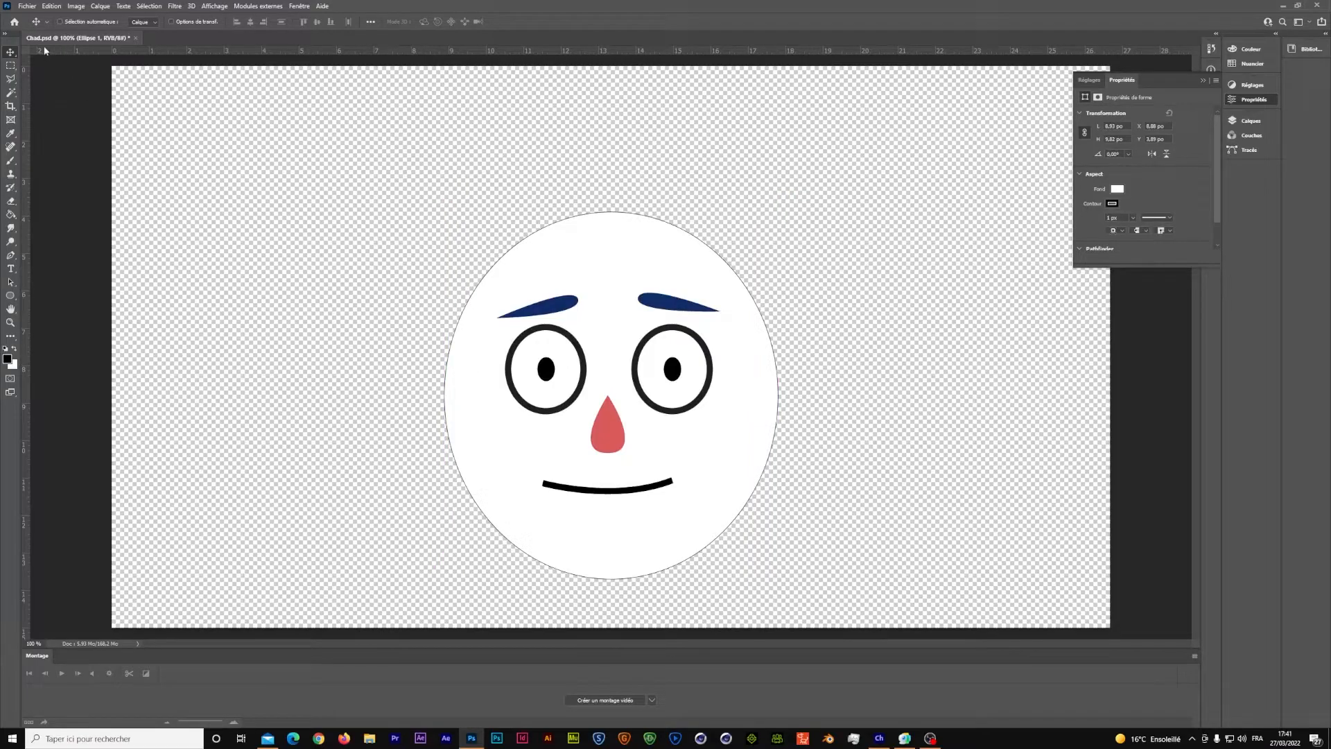
Step: Save the modified Chad.psd, switch to Character Animator and open the scene "Scène - Chad (Photoshop)"
{"action": "left_click", "coordinate": [28, 6]}
{"action": "left_click", "coordinate": [45, 124]}
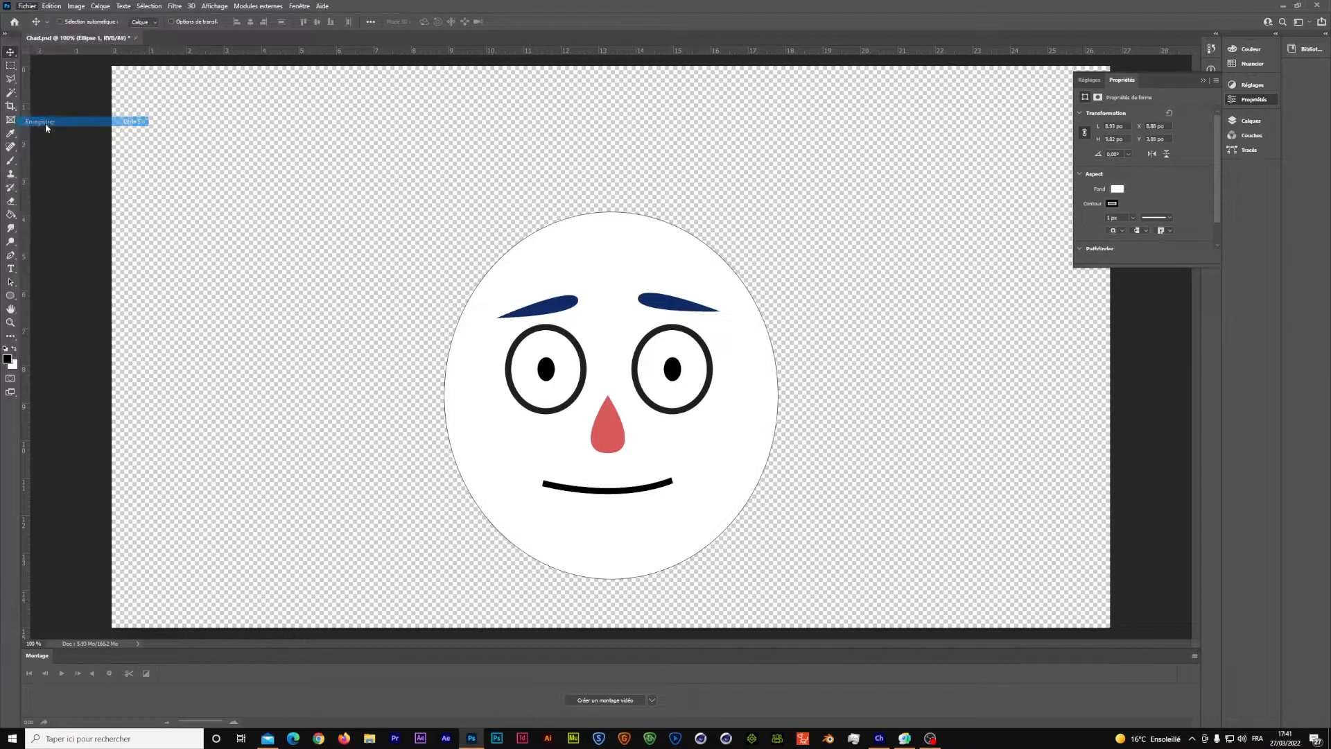
{"action": "left_click", "coordinate": [879, 738]}
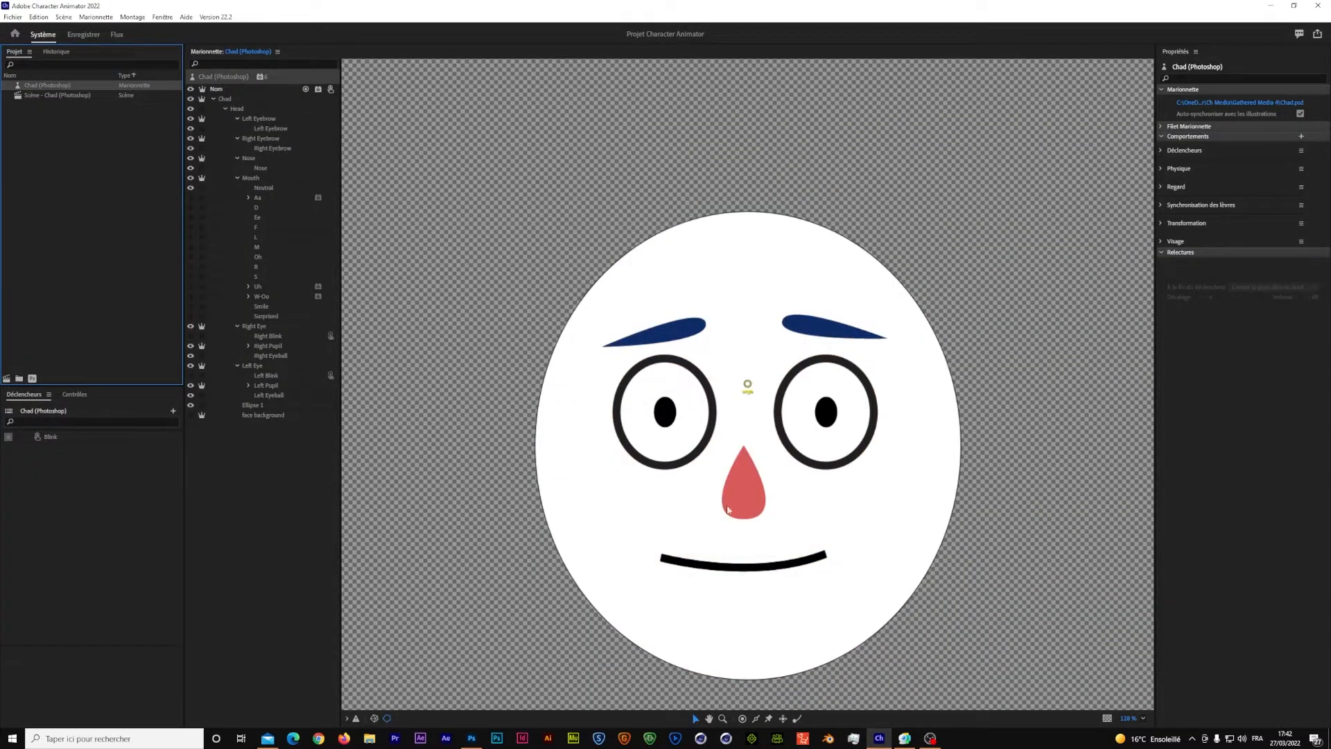
{"action": "left_click", "coordinate": [68, 95]}
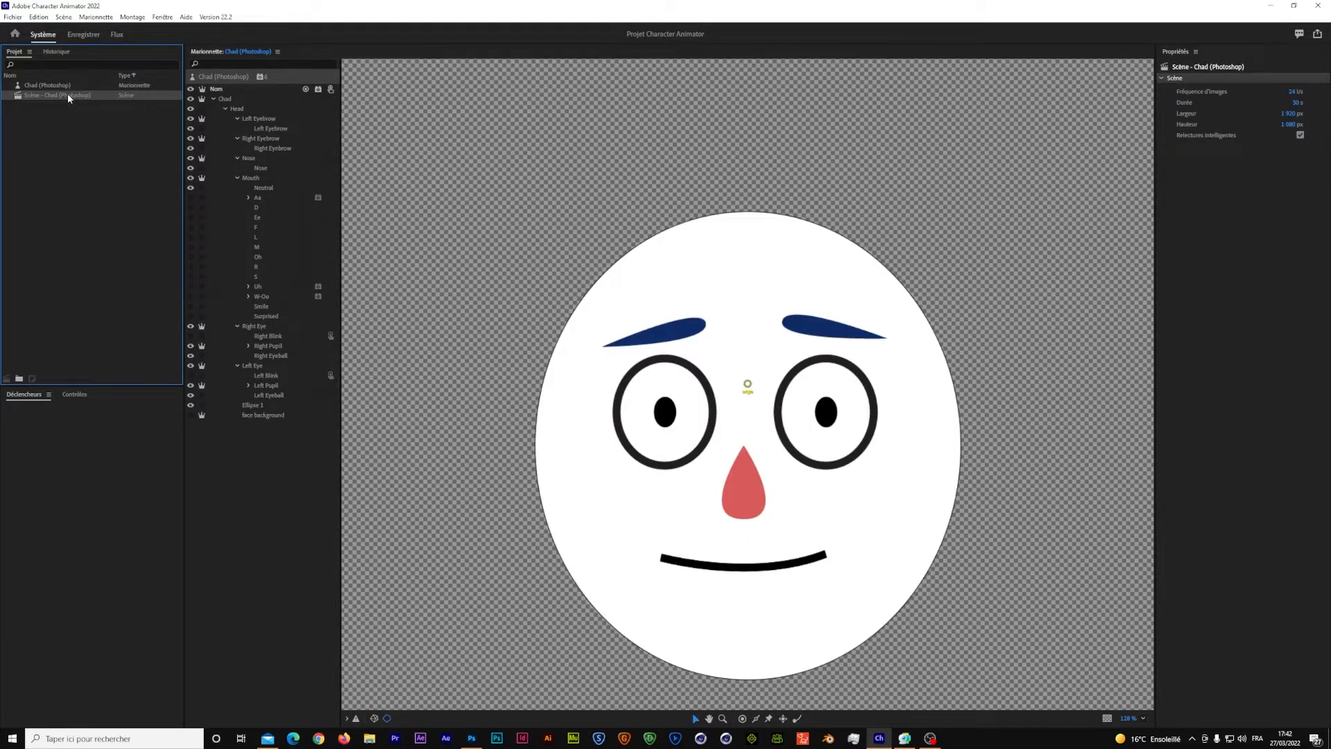
{"action": "double_click", "coordinate": [68, 94]}
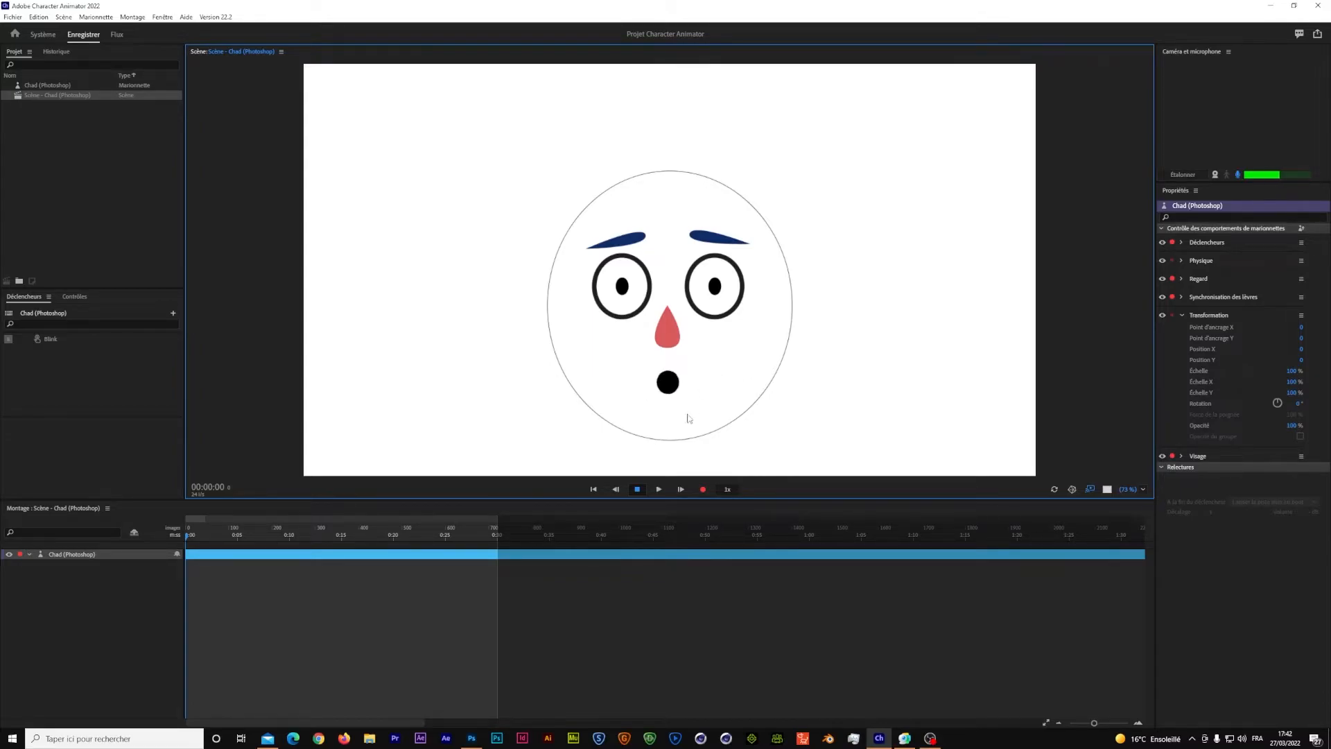
Step: Preview the Right Blink layer in Photoshop by showing and hiding it, and return to the Character Animator scene
{"action": "left_click", "coordinate": [471, 740]}
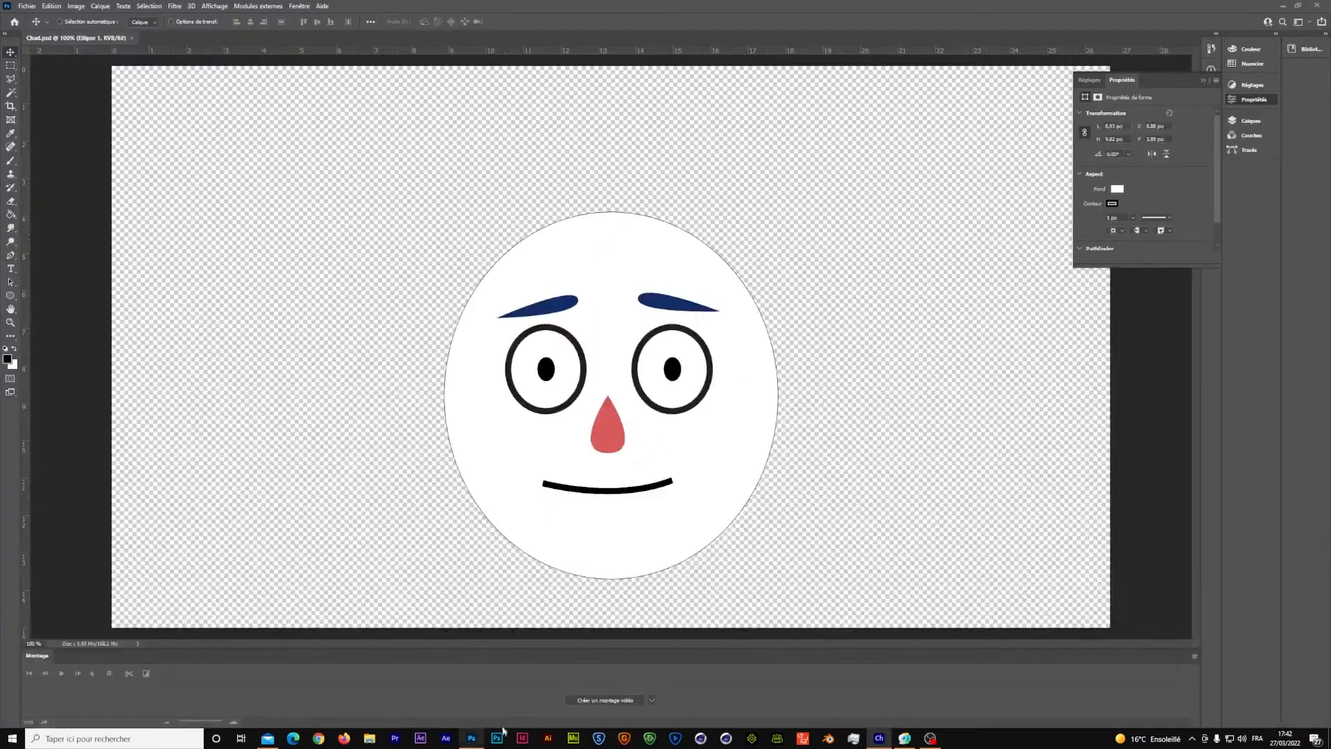
{"action": "left_click", "coordinate": [1250, 128]}
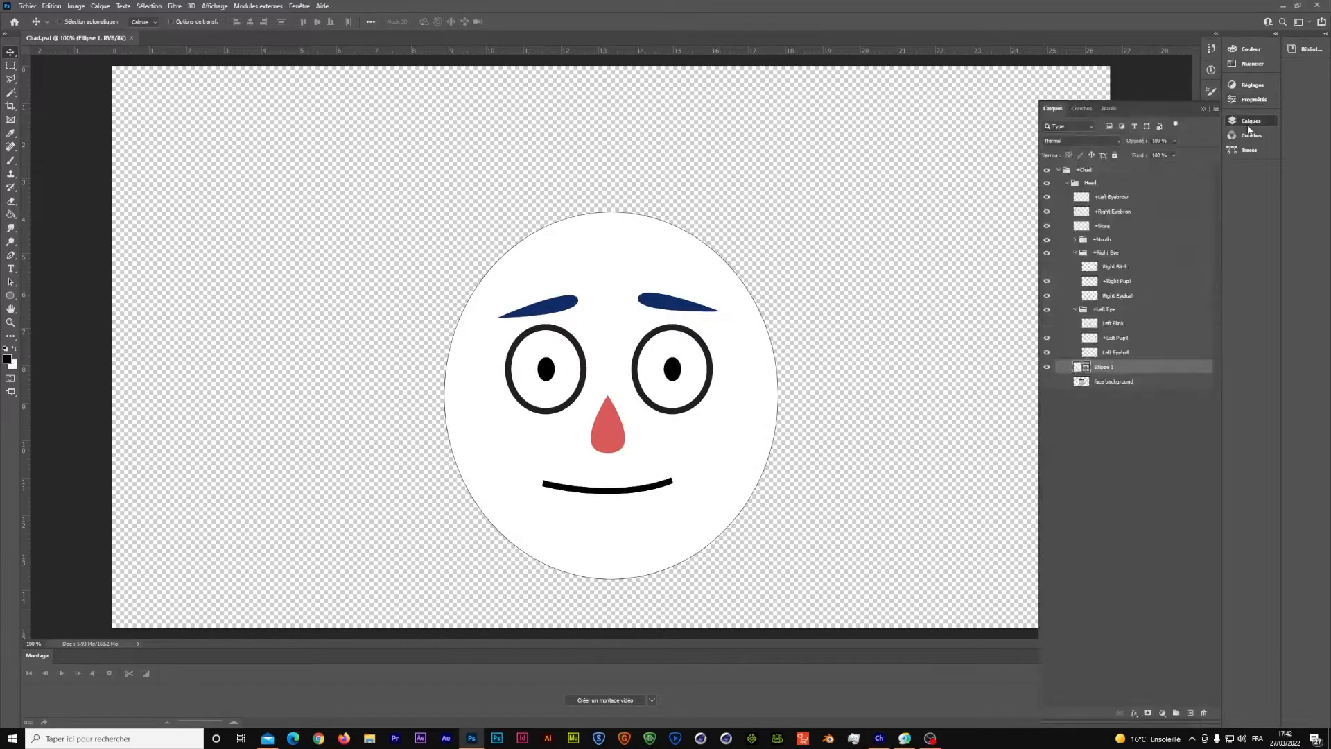
{"action": "left_click", "coordinate": [1106, 199]}
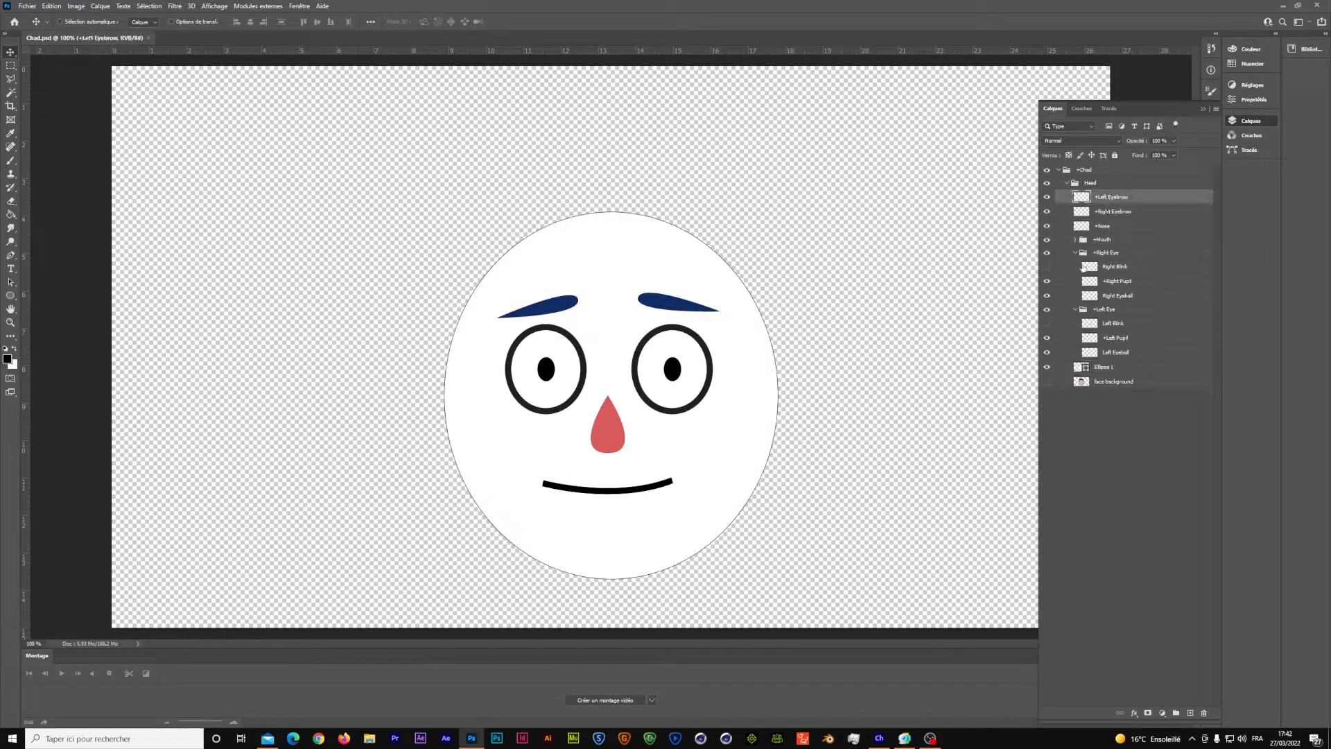
{"action": "left_click", "coordinate": [1047, 269]}
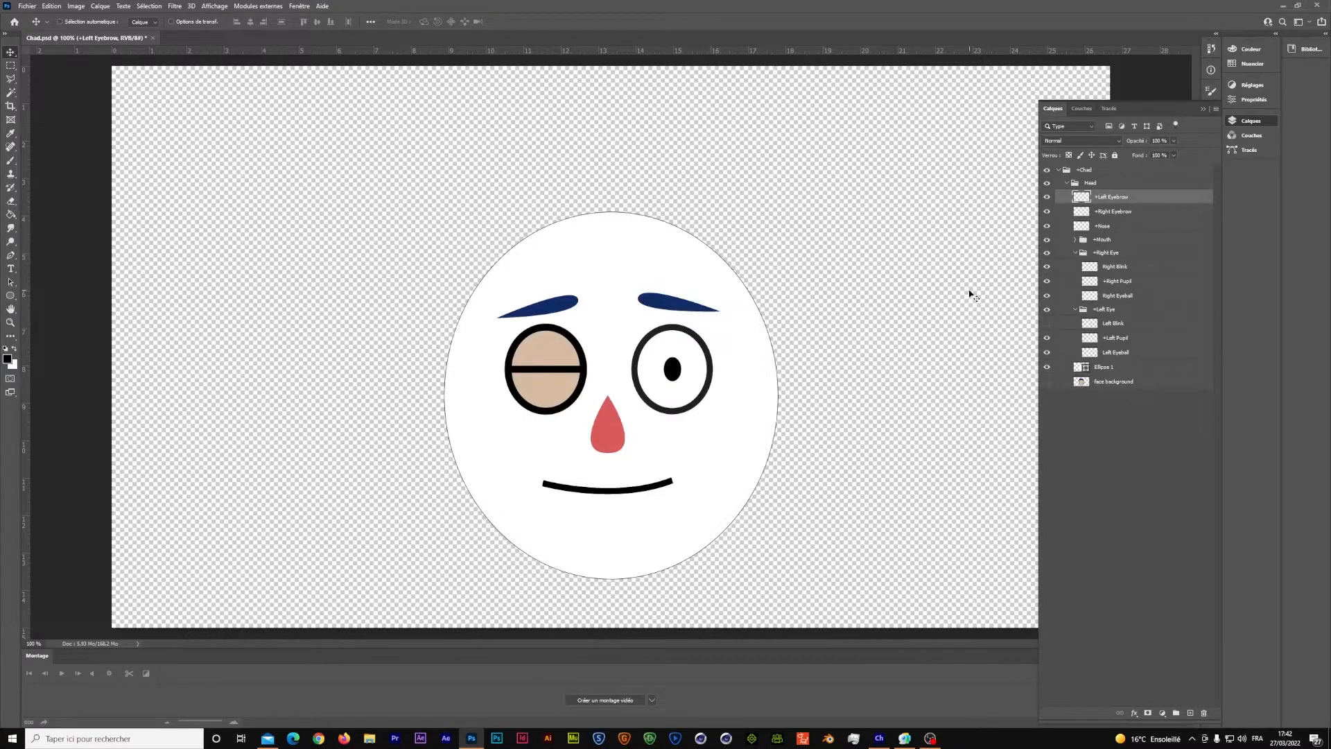
{"action": "left_click", "coordinate": [1046, 269]}
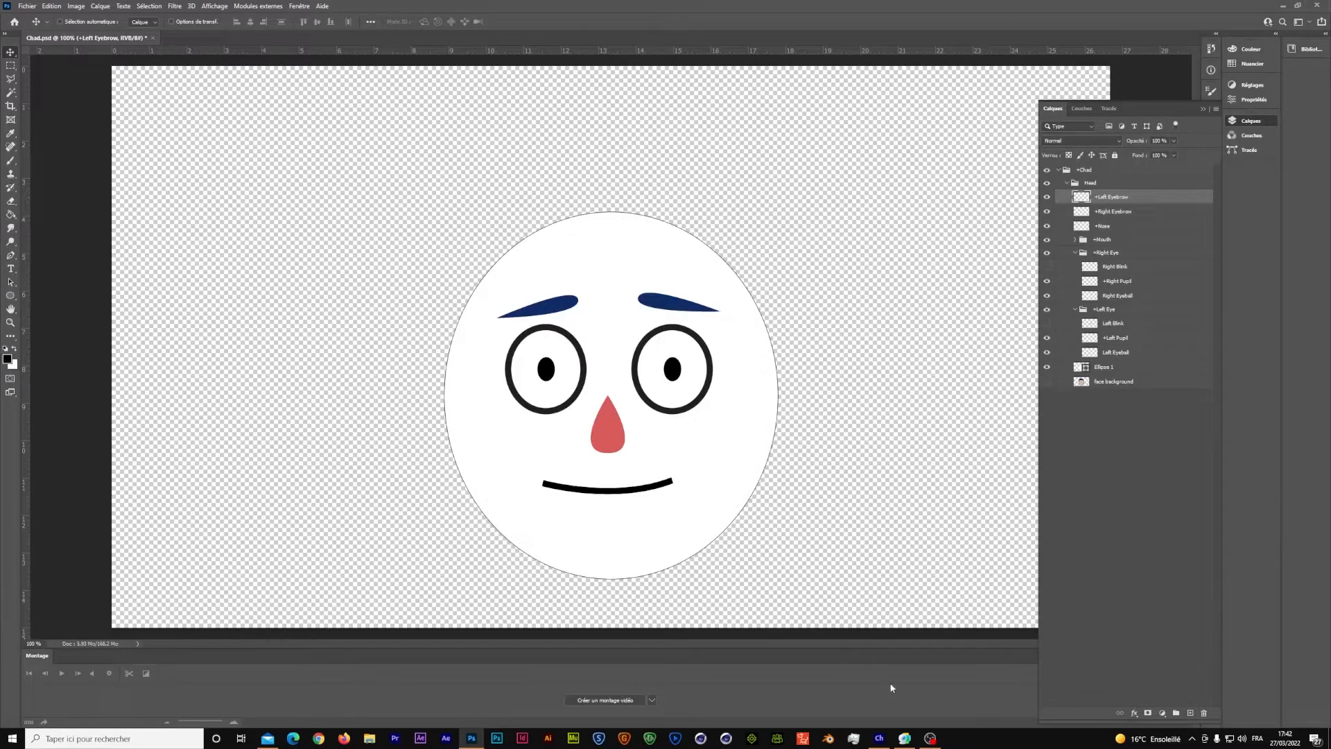
{"action": "left_click", "coordinate": [880, 739]}
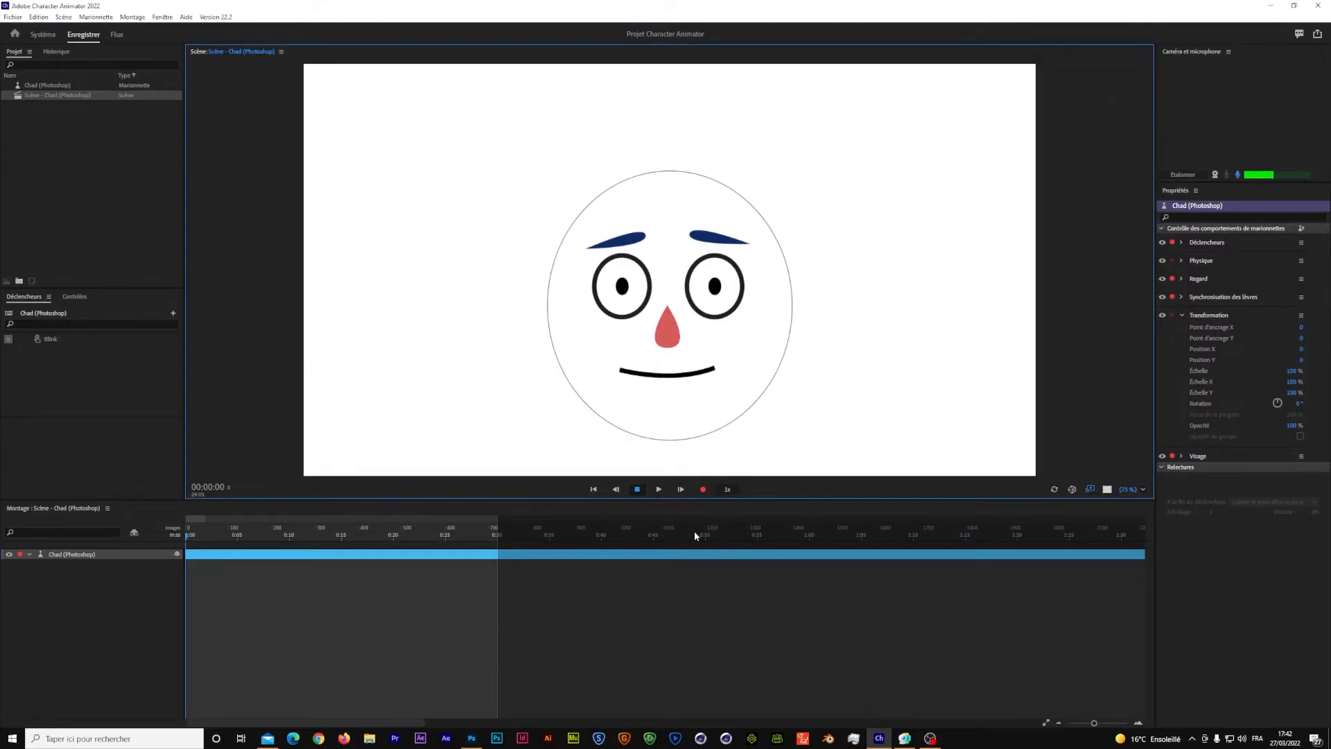